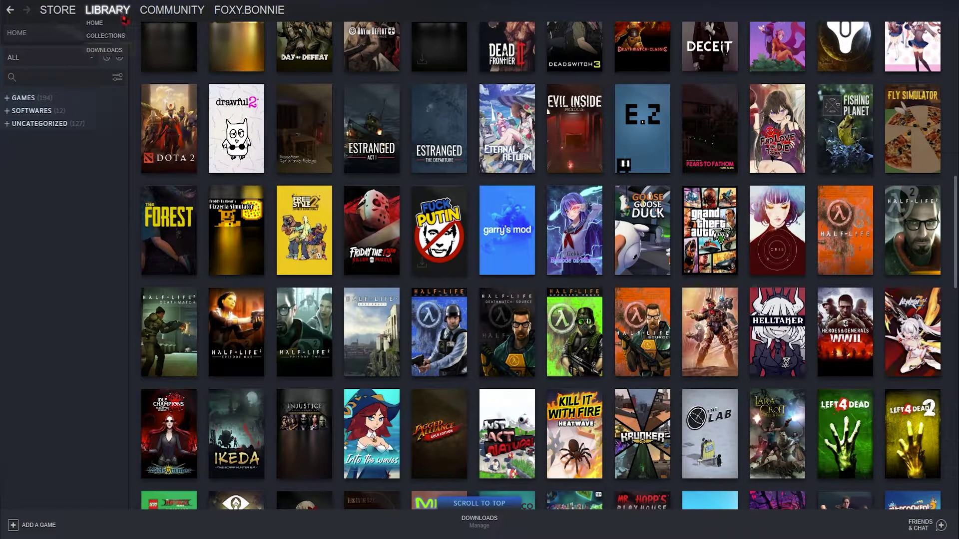
Launch Source Filmmaker from the Steam library's Softwares section and bring up its Manage options
scroll(541, 265, "down", 10)
scroll(578, 316, "down", 4)
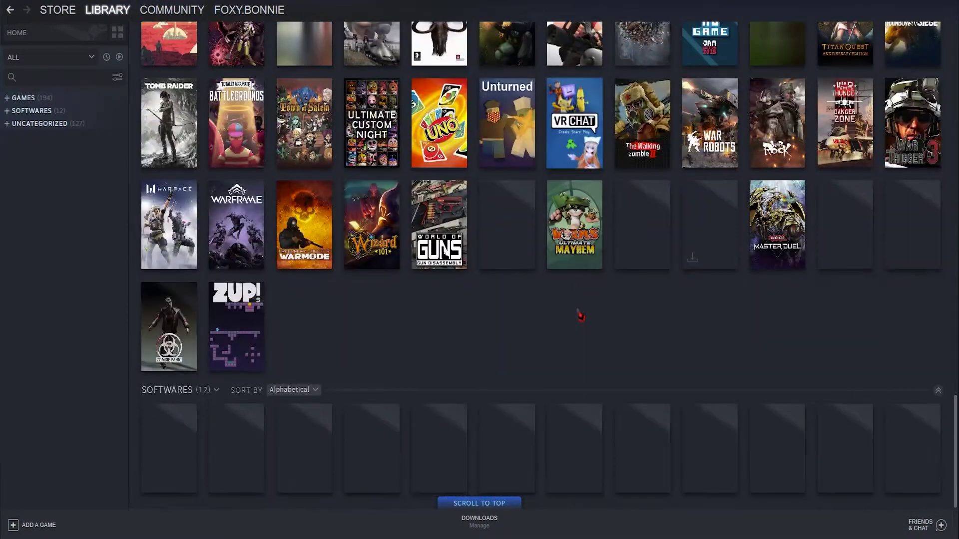
left_click(530, 428)
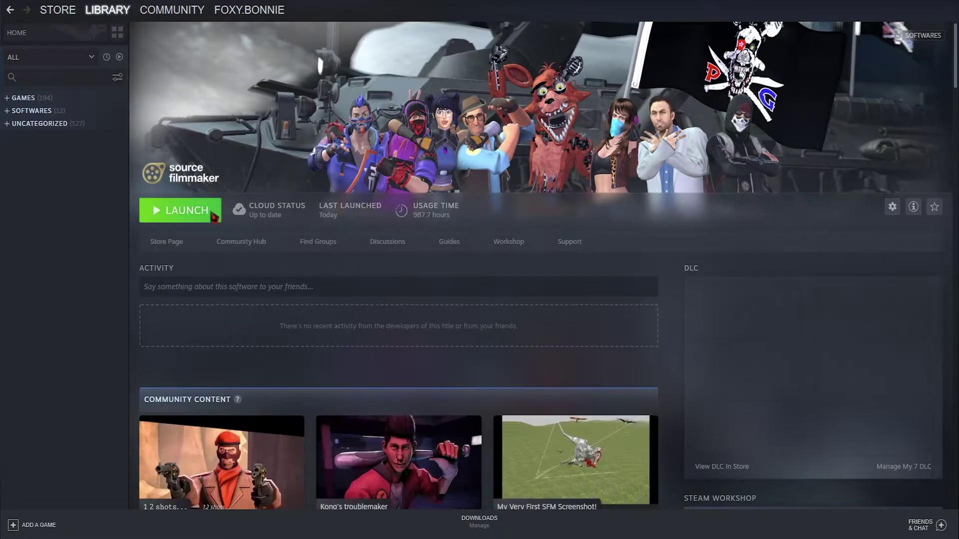
left_click(212, 217)
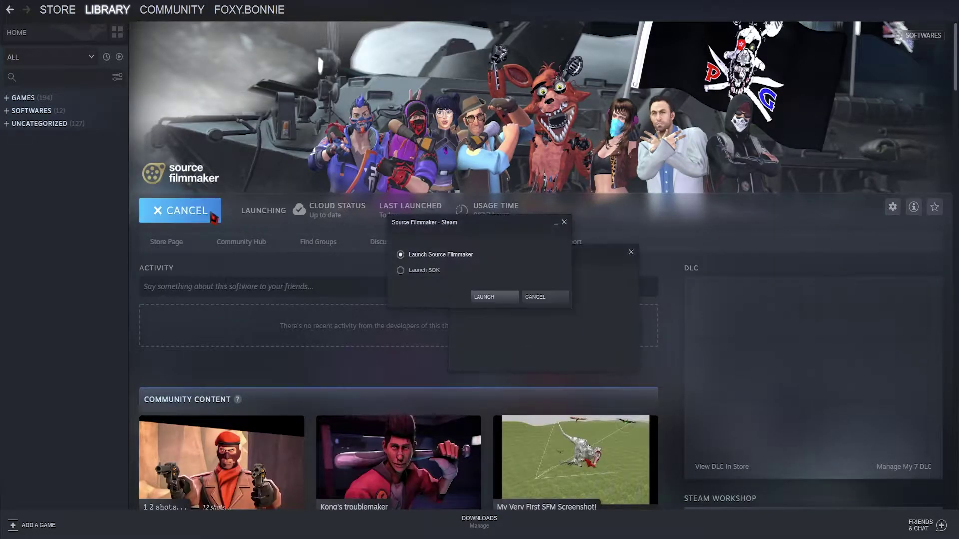
left_click(488, 297)
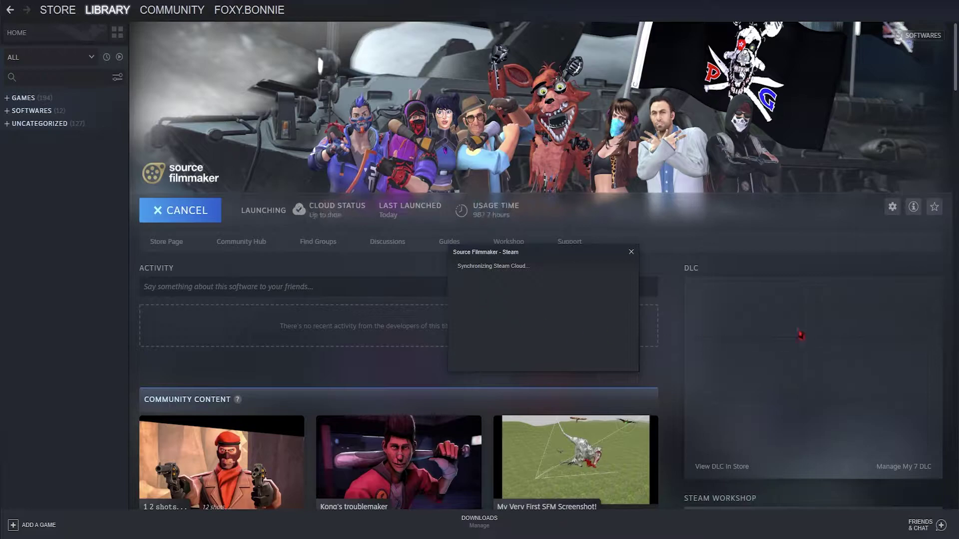
left_click(892, 206)
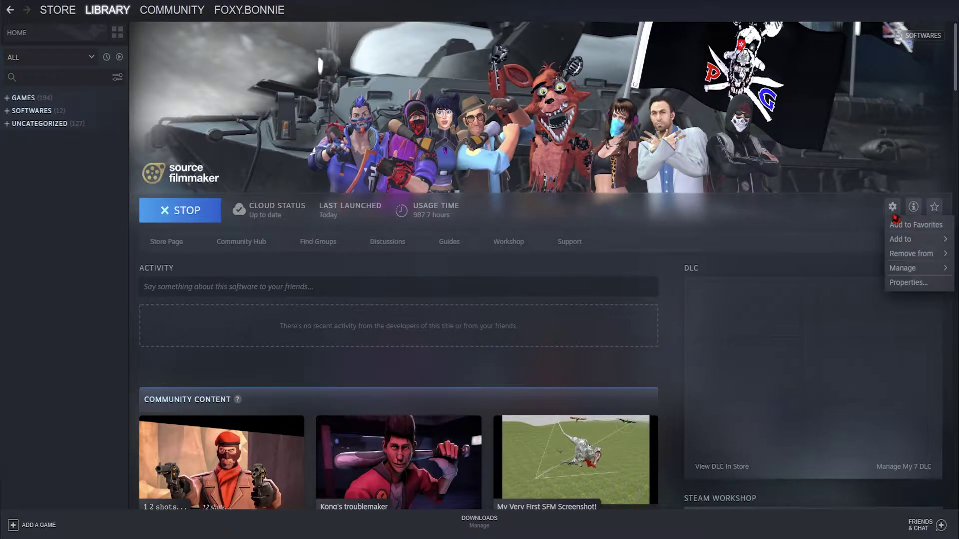
mouse_move(906, 270)
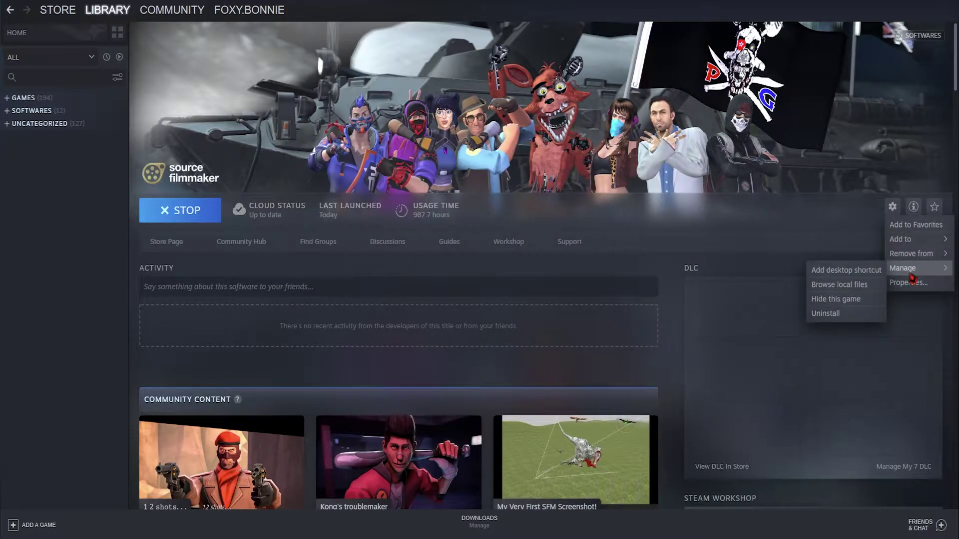
Browse Source Filmmaker's local files, then rename the new session to 'tank tracks'
left_click(849, 285)
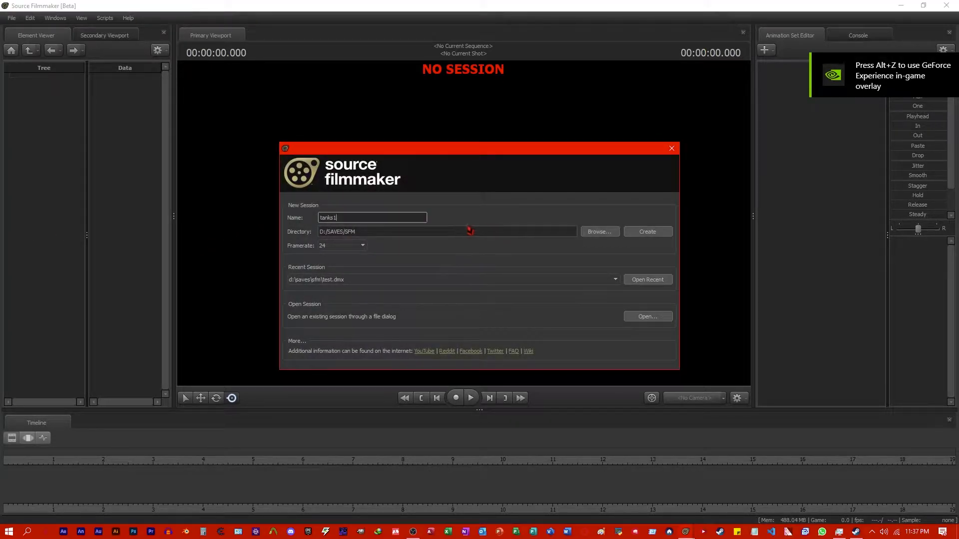
double_click(360, 219)
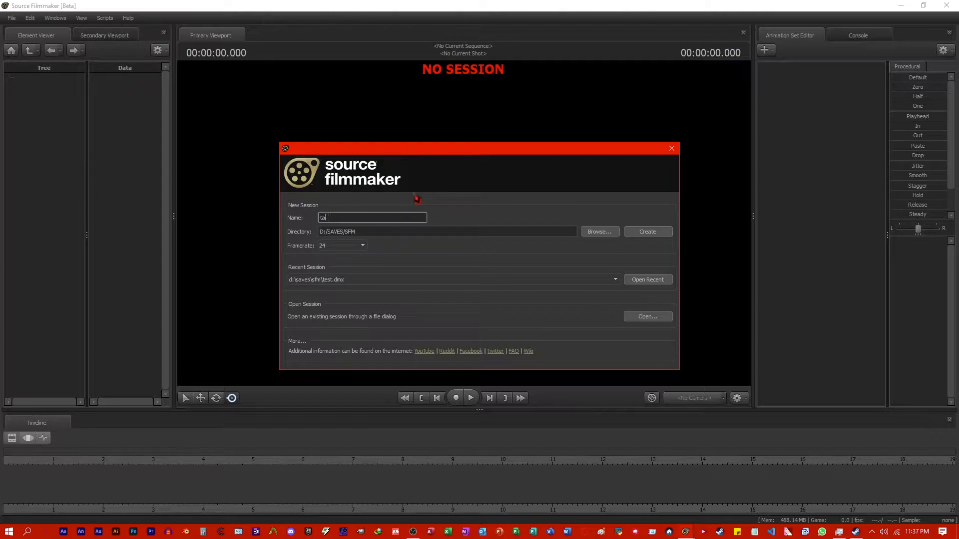
key("BackSpace")
key("BackSpace")
type("ta")
Set the session framerate to 60, create it, and bring up the empty viewport's menu
left_click(344, 248)
left_click(351, 340)
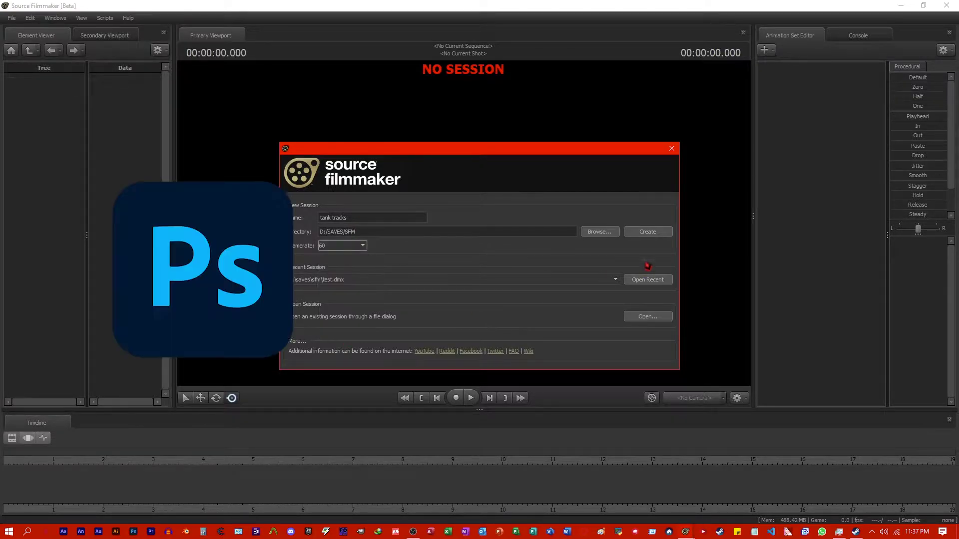
left_click(647, 232)
right_click(469, 180)
Load a stage map by filtering the map list for 'stage'
left_click(499, 264)
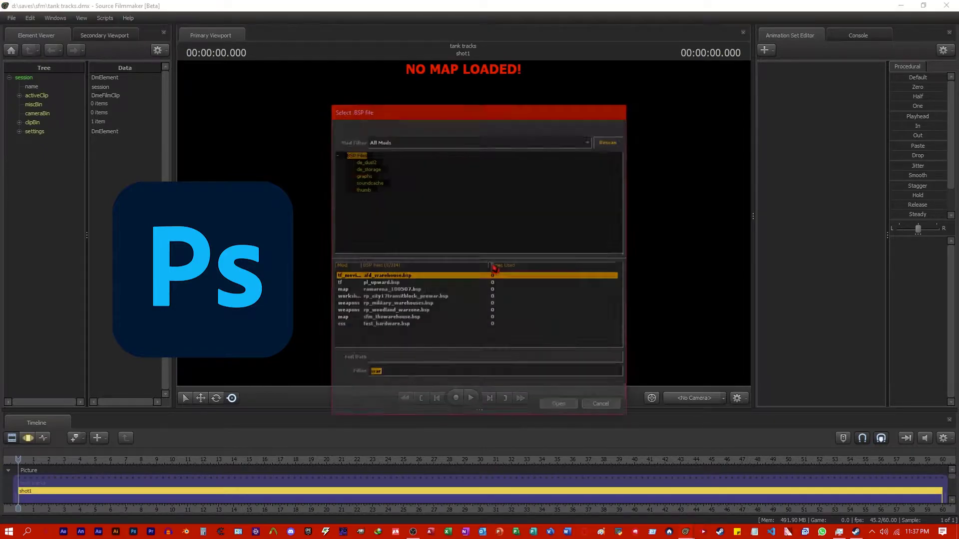
type("stage")
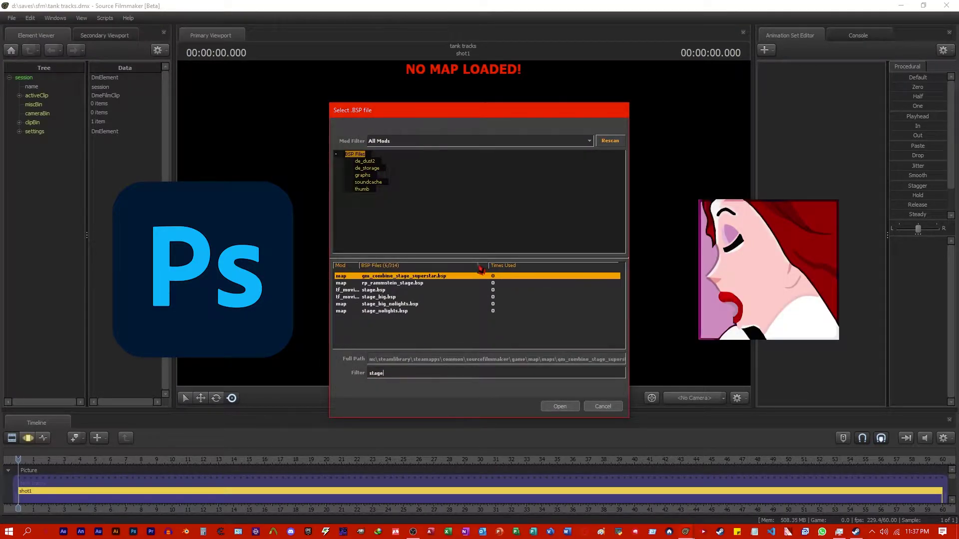
double_click(399, 304)
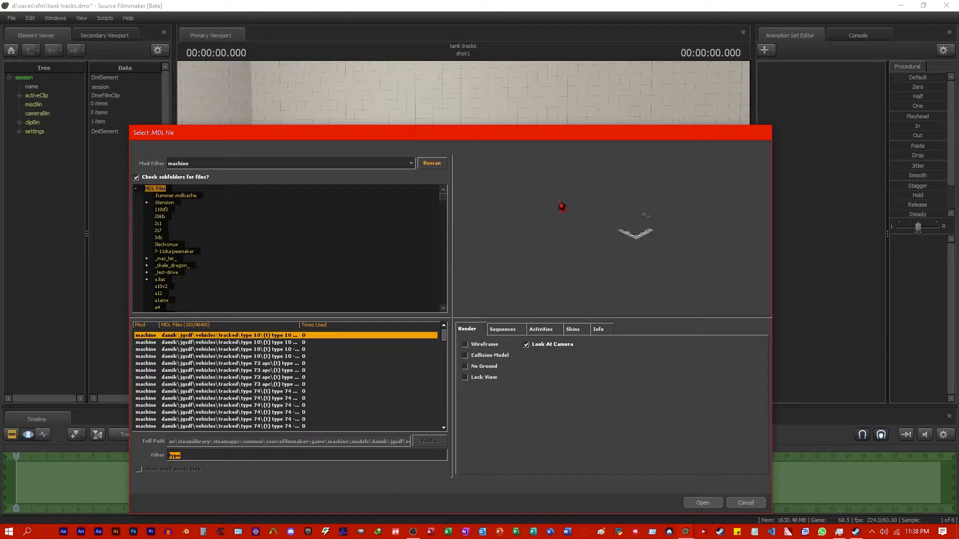
Add the t-90a (ragdoll).mdl tank model found by searching 't90'
type("t")
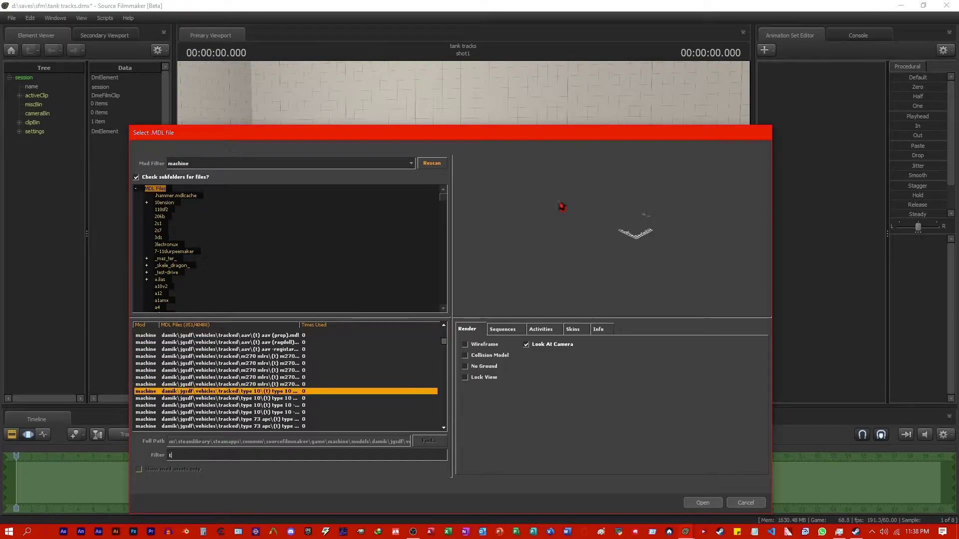
type("90")
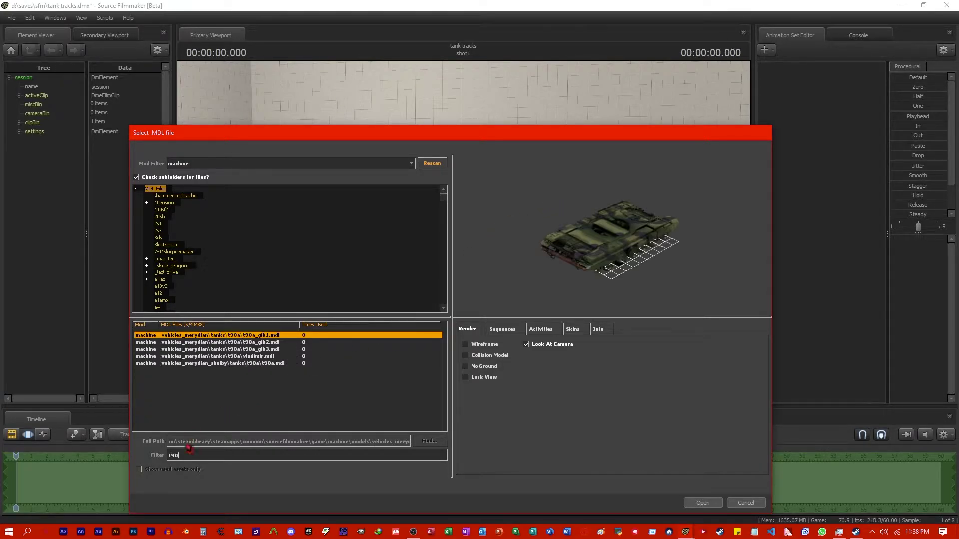
key("Left")
key("Left")
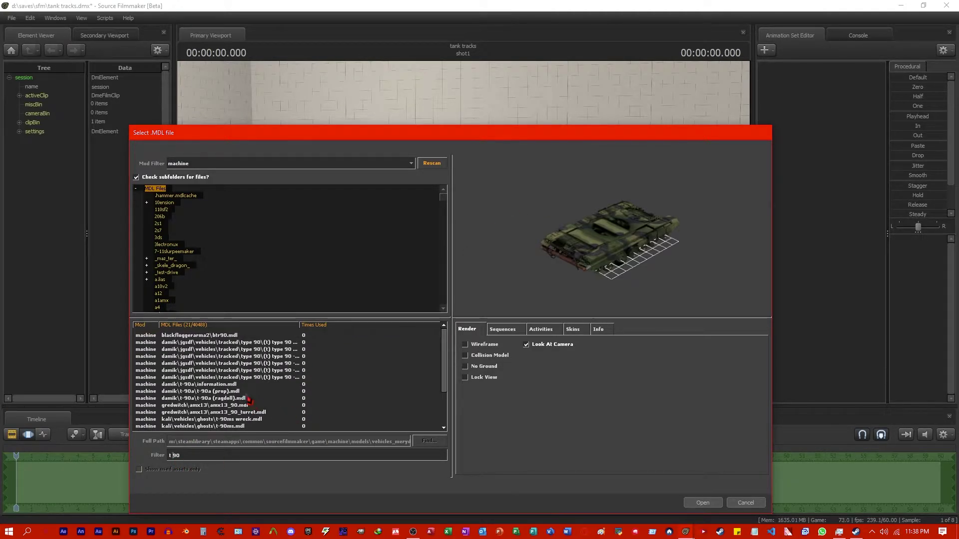
left_click(199, 398)
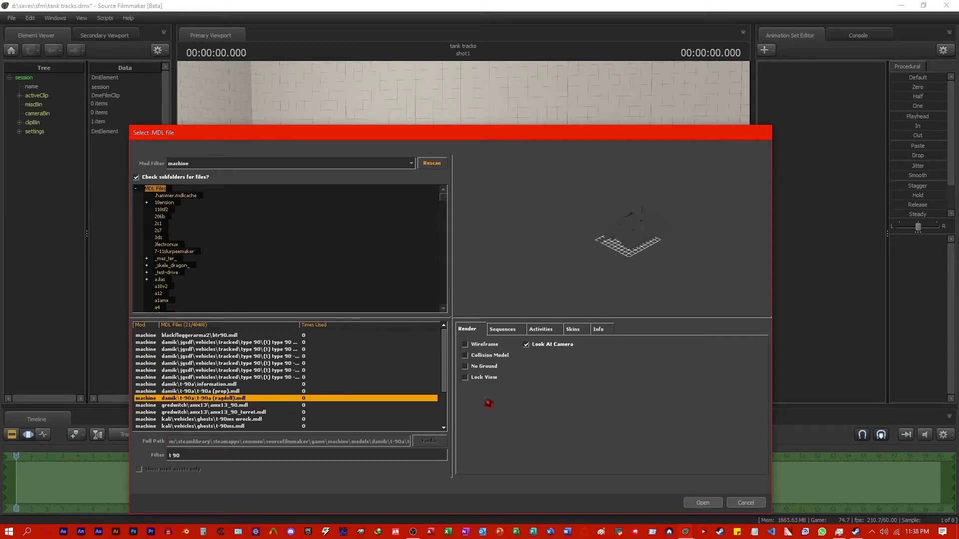
left_click(709, 504)
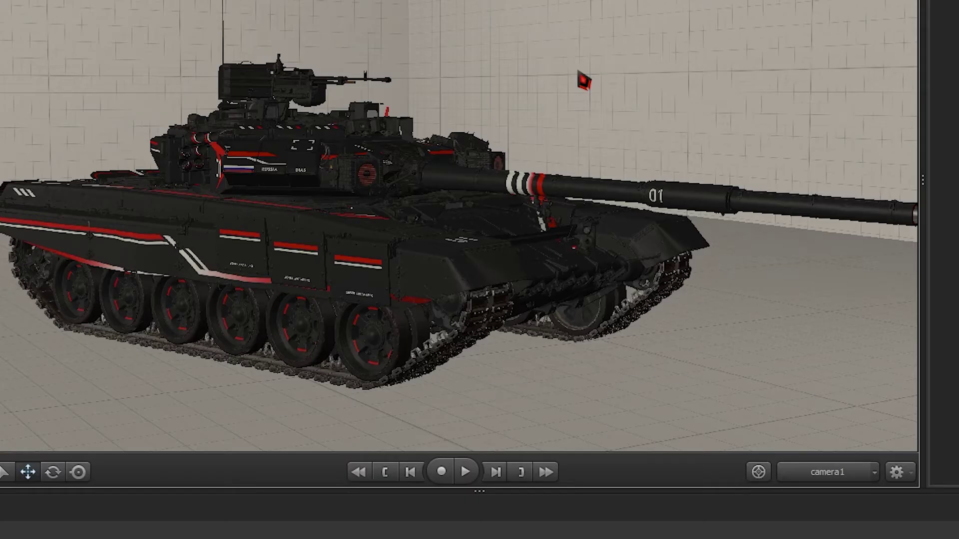
left_click_drag(612, 257, 569, 325)
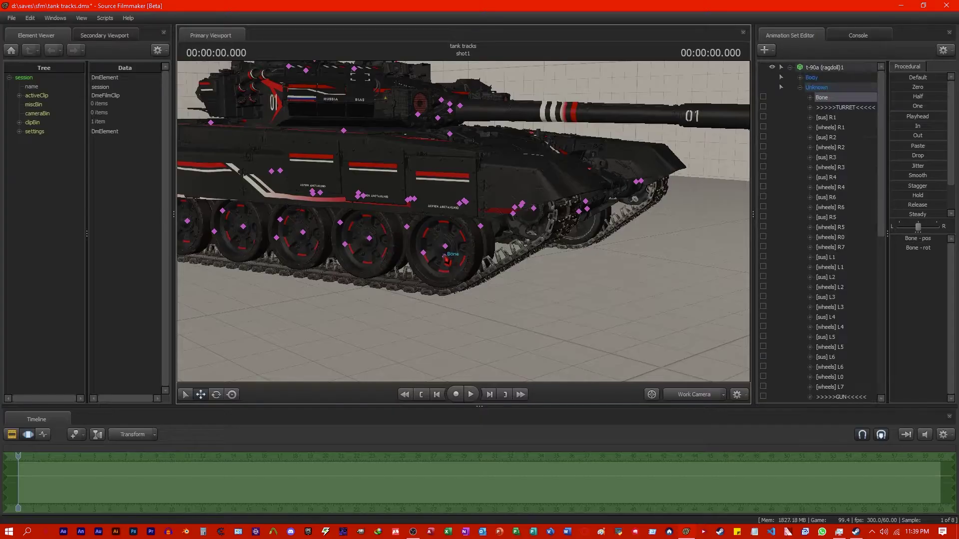
left_click(446, 256, "ctrl")
key("e")
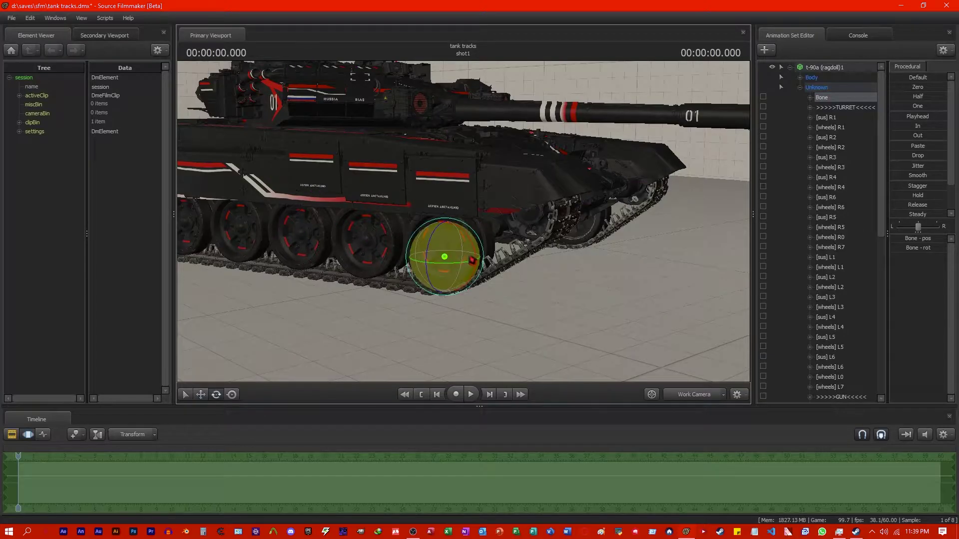
left_click(445, 246, "ctrl")
left_click_drag(474, 236, 638, 204)
key("ctrl+z")
left_click(358, 269, "ctrl")
key("w")
left_click_drag(369, 247, 339, 244)
left_click_drag(424, 276, 934, 308)
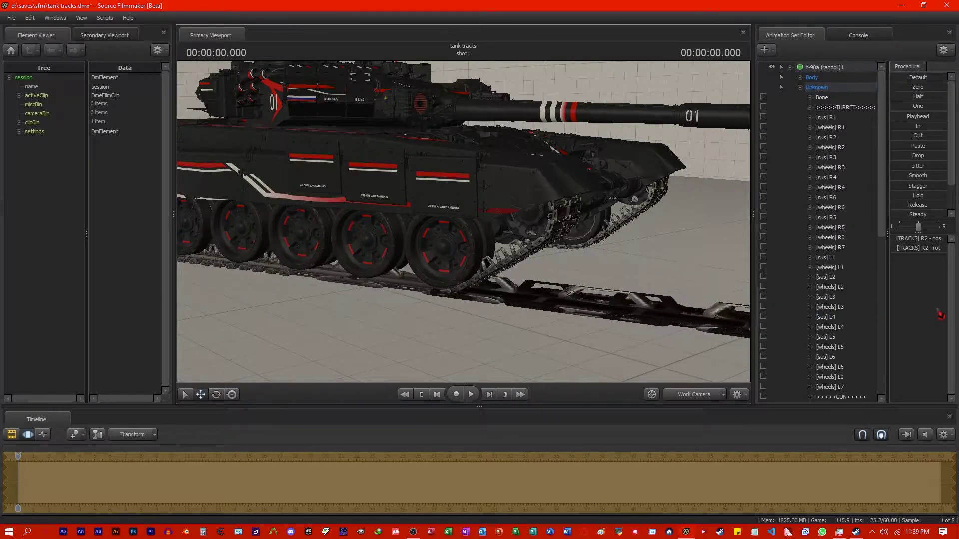
key("ctrl+z")
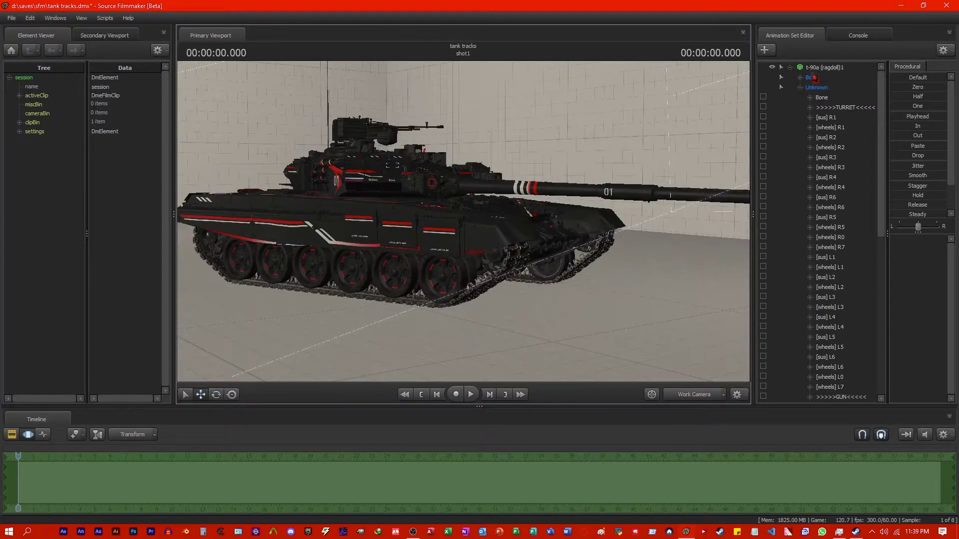
Add override materials to the t-90a (ragdoll)1 animation set
left_click(809, 67)
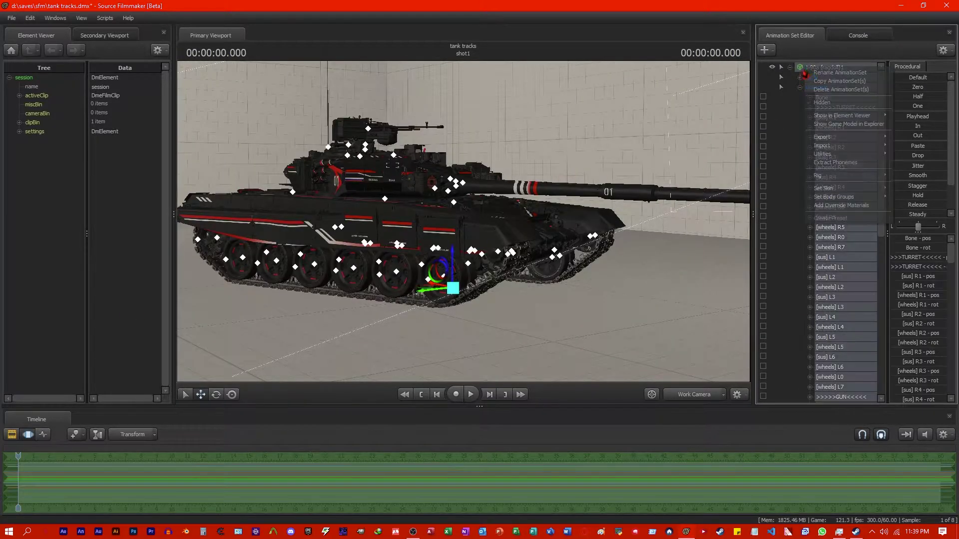
right_click(807, 68)
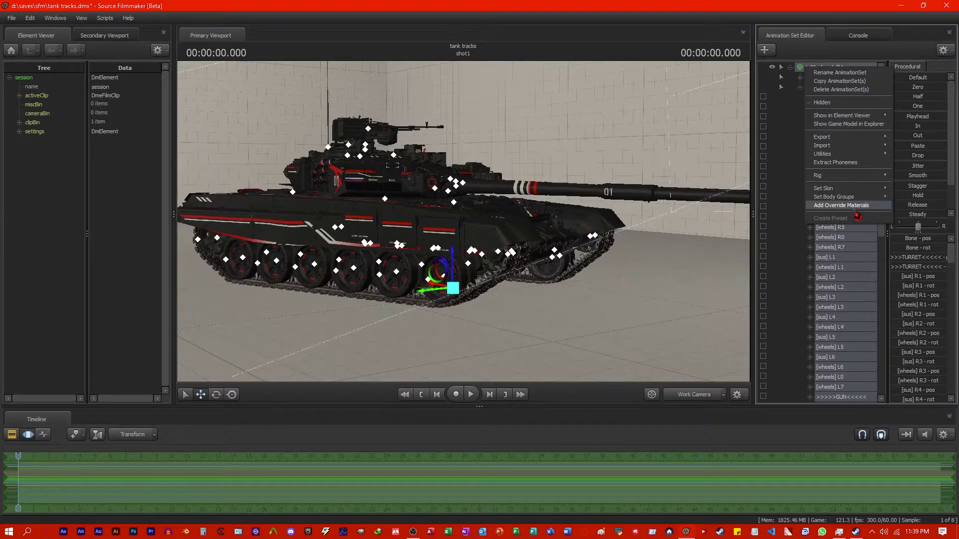
left_click(858, 214)
right_click(809, 70)
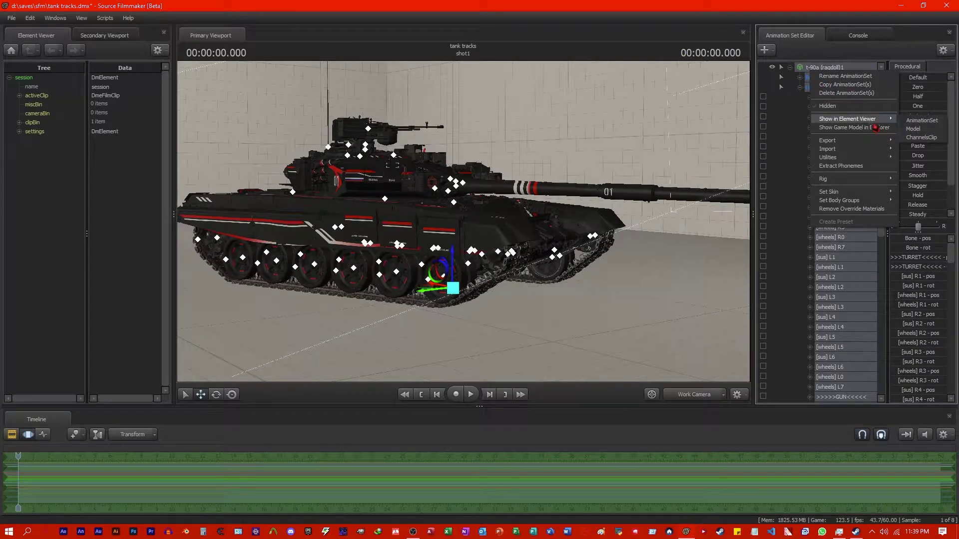
Select the tracks material's mtlName path in the Element Viewer's materials list
left_click(913, 129)
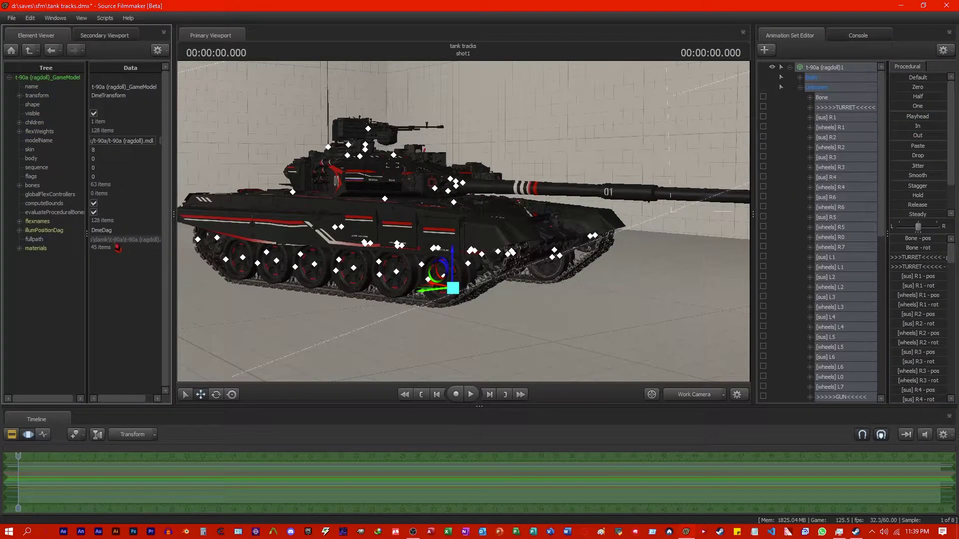
left_click(20, 250)
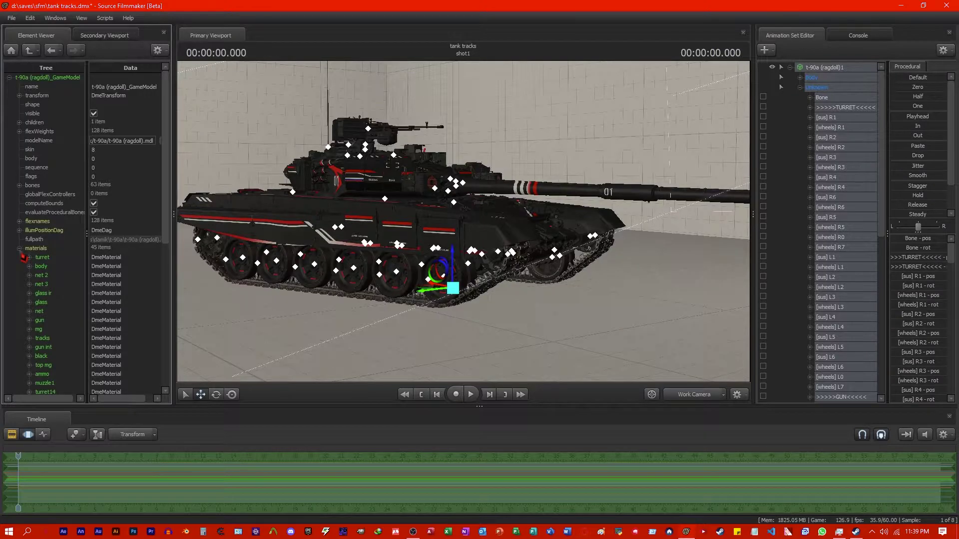
scroll(22, 257, "down", 2)
left_click(30, 288)
left_click(104, 309)
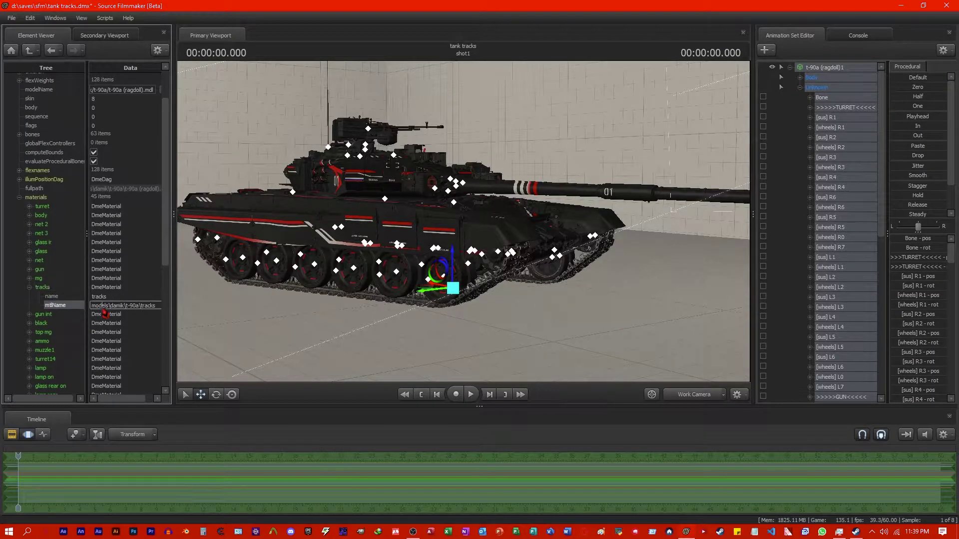
left_click_drag(92, 306, 170, 319)
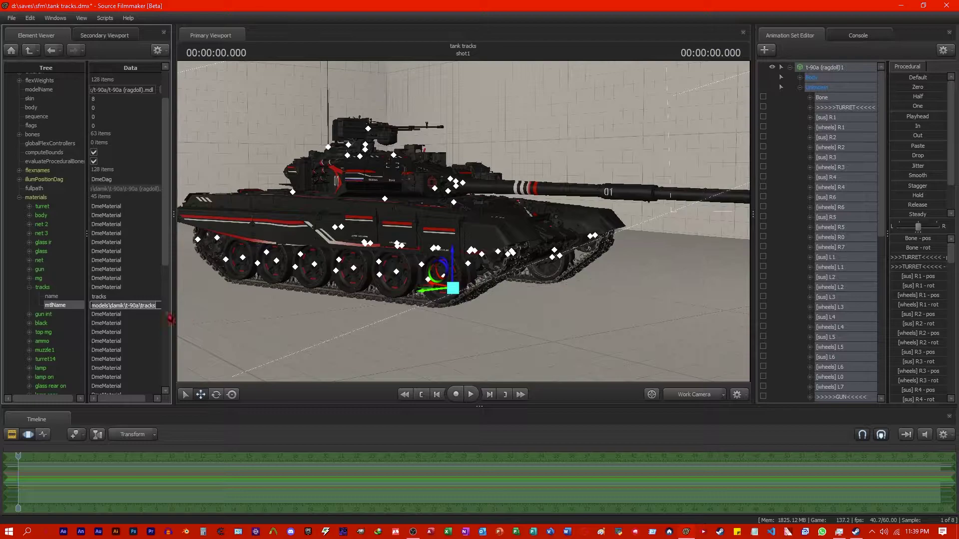
Open Source Filmmaker's local install folder from Steam's Manage menu
left_click(855, 532)
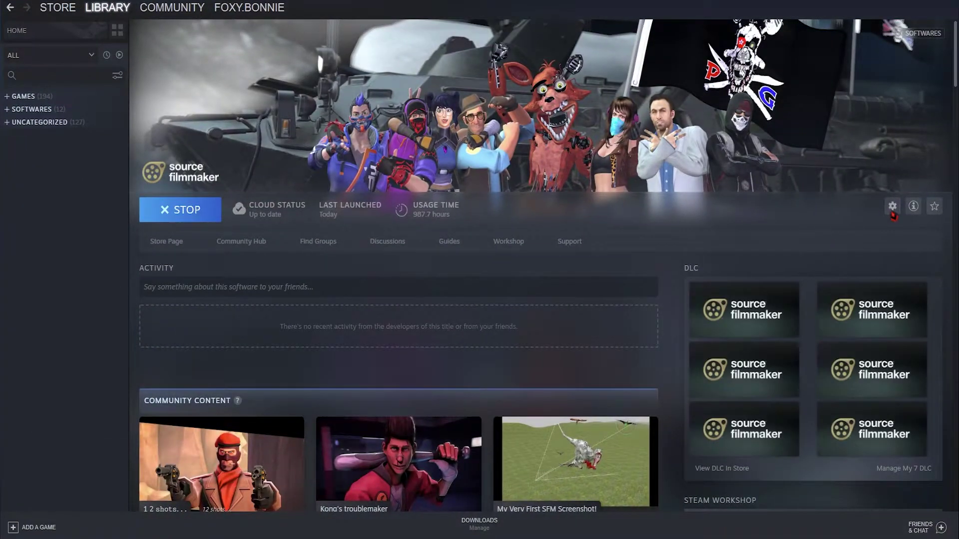
left_click(893, 207)
mouse_move(907, 268)
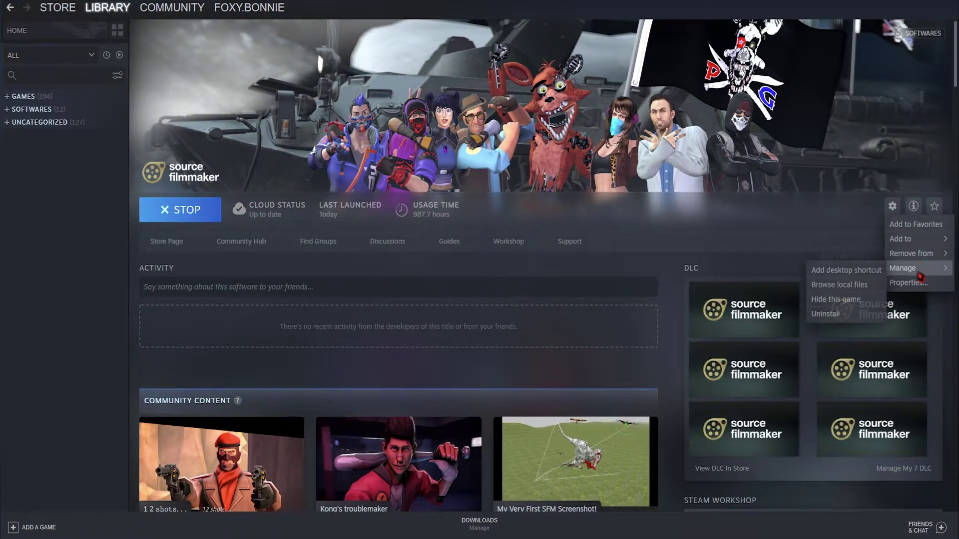
left_click(849, 284)
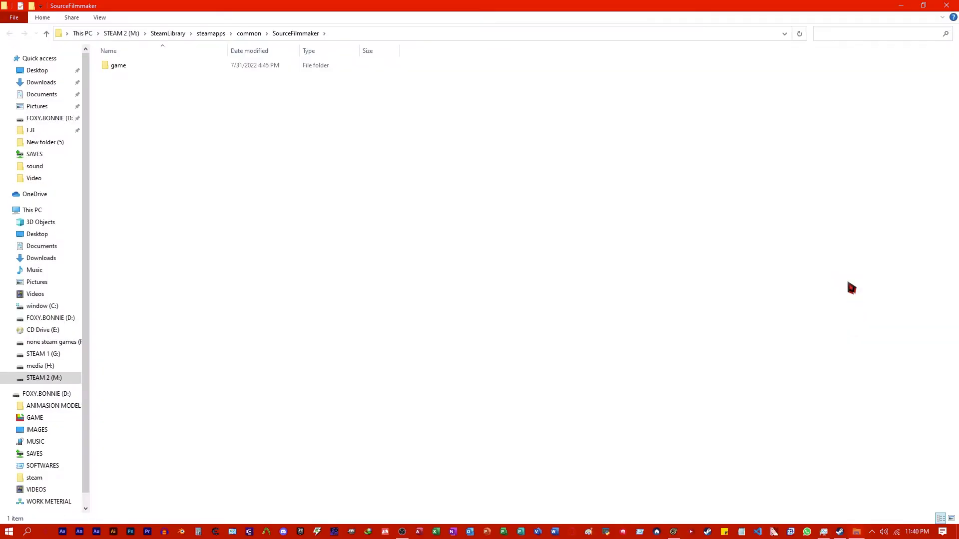
Go to game\machine\materials\models\damik\t-90a and open tracks.vtf in VTFEdit
double_click(211, 65)
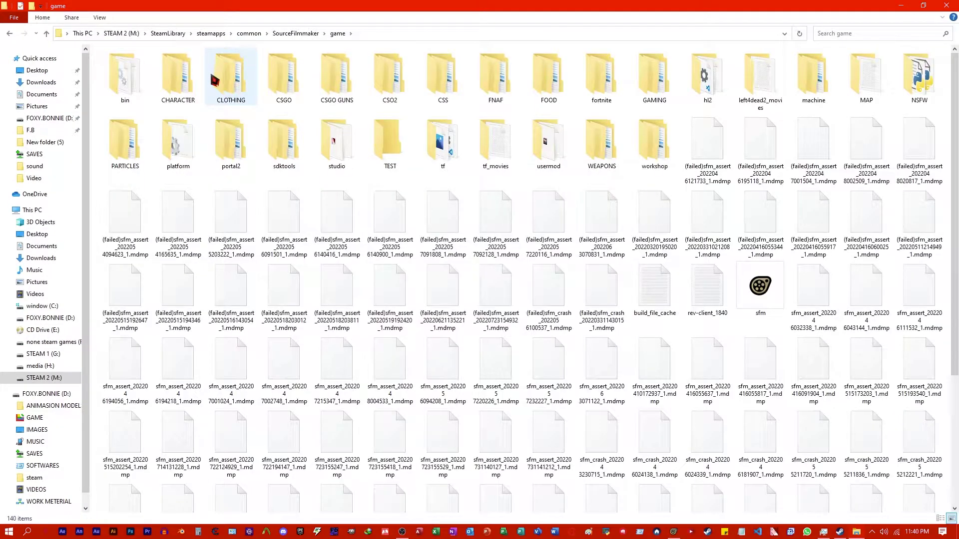
left_click(813, 88)
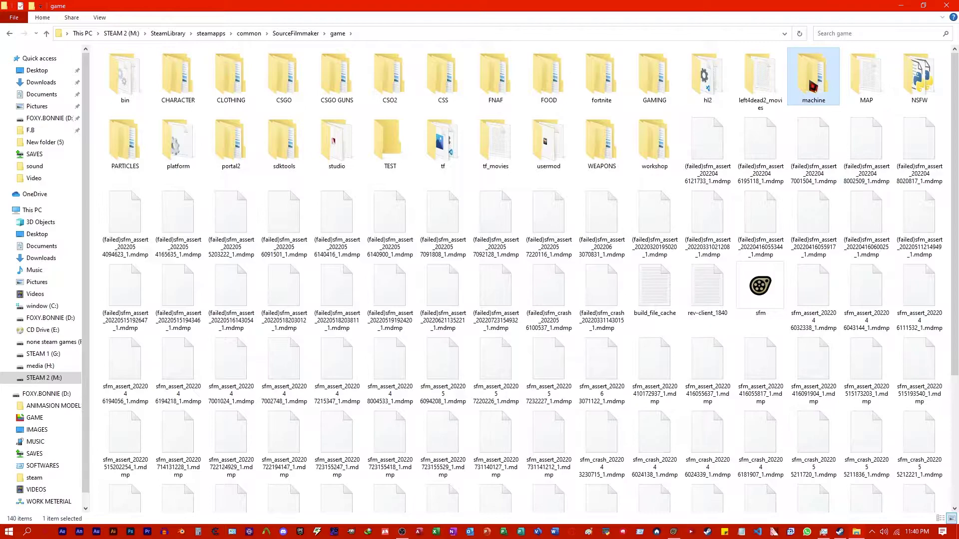
double_click(813, 87)
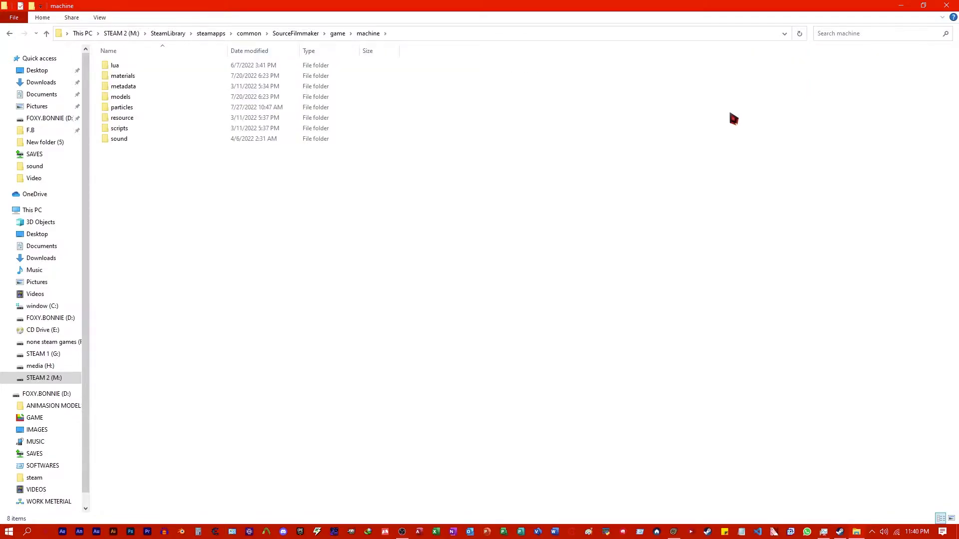
double_click(139, 77)
double_click(135, 300)
double_click(166, 474)
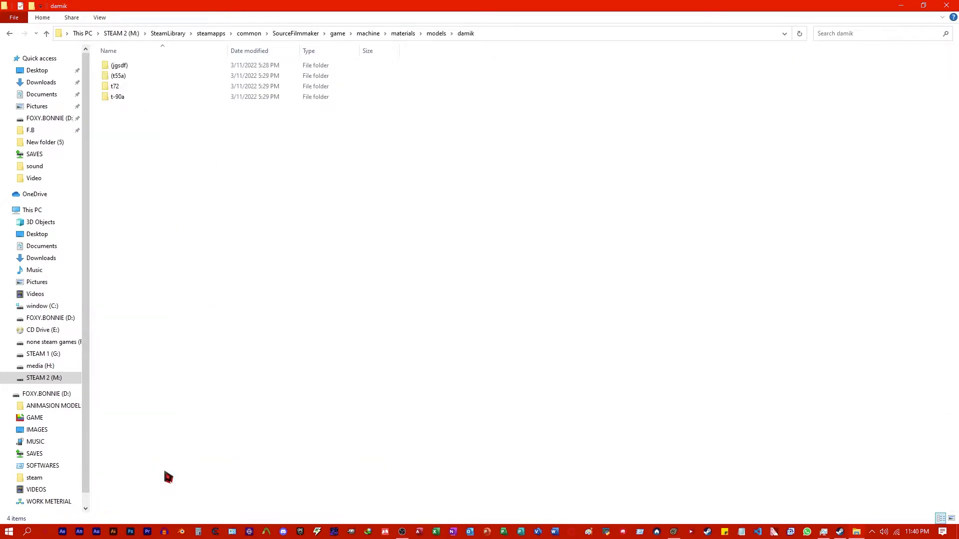
double_click(163, 97)
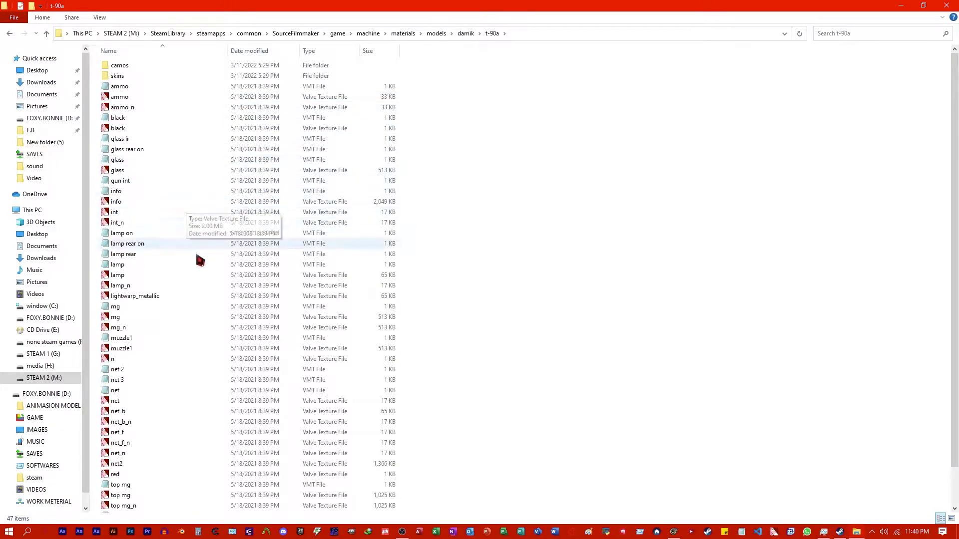
scroll(199, 370, "down", 2)
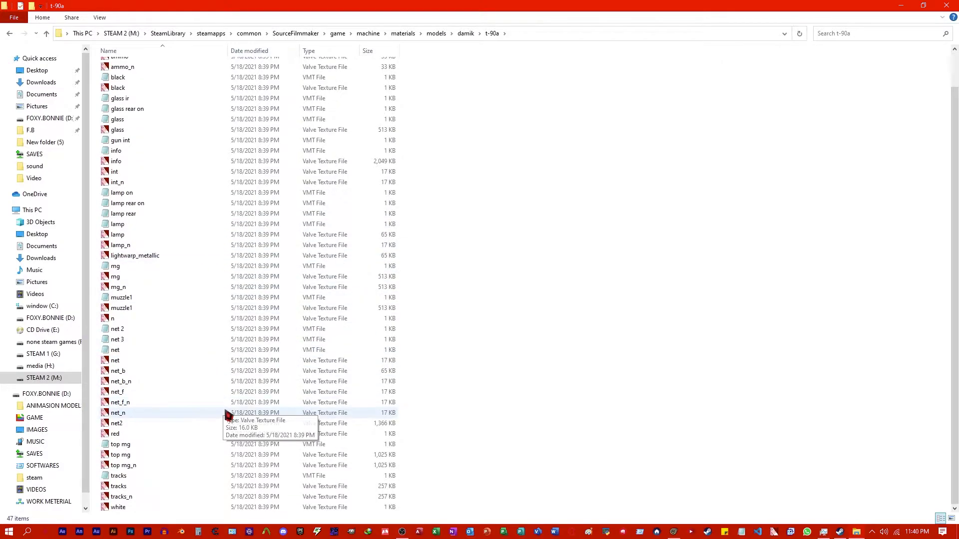
double_click(166, 487)
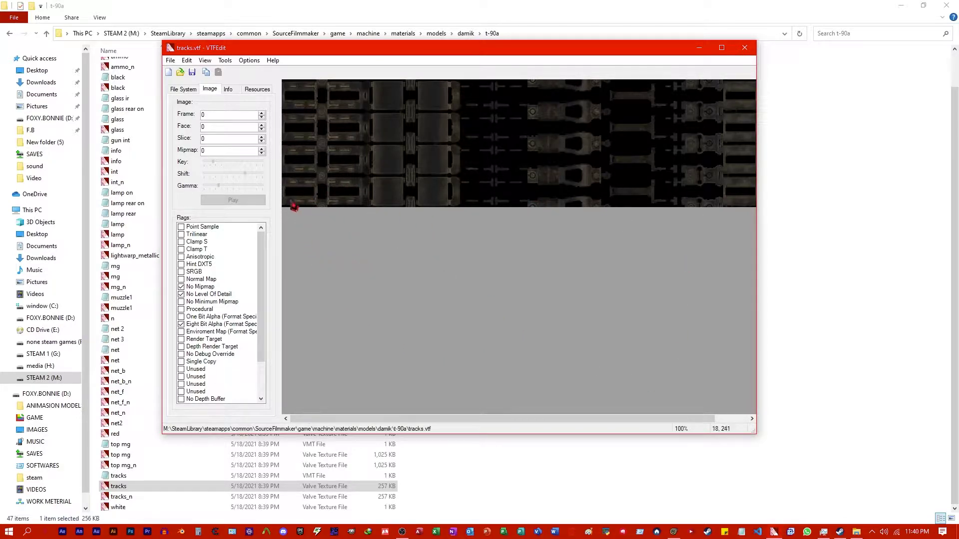
Export the tracks texture as PNG file 't90a tracks' to the Desktop
left_click(171, 61)
left_click(192, 133)
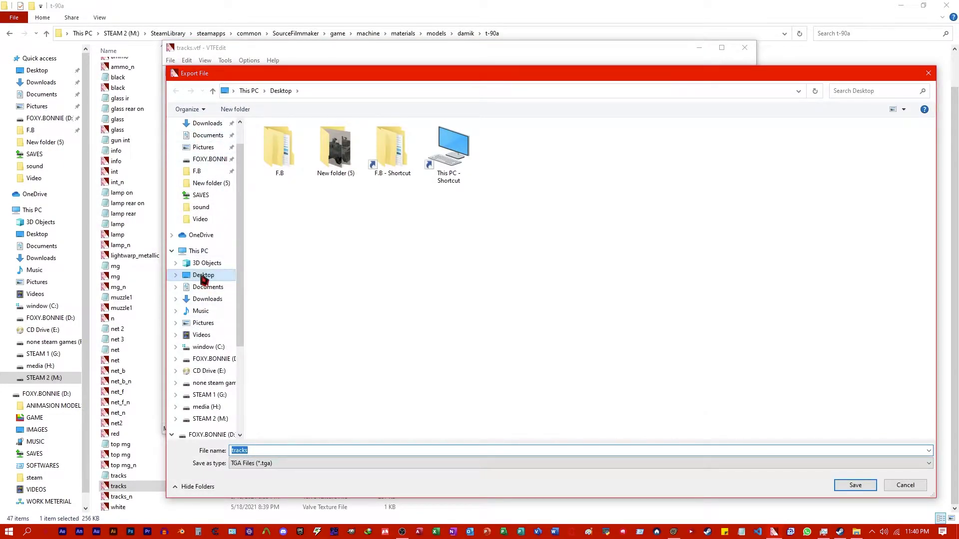
left_click(199, 276)
left_click(293, 463)
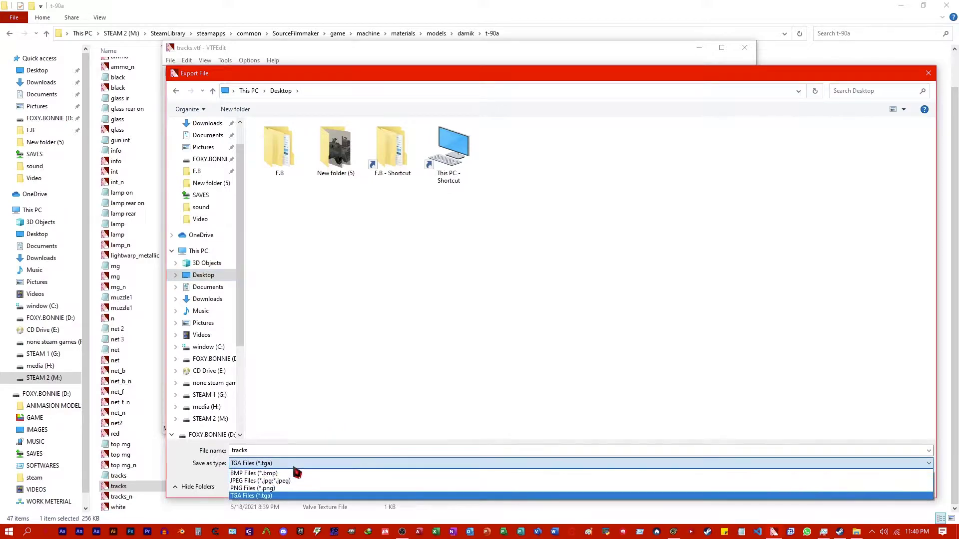
left_click(275, 488)
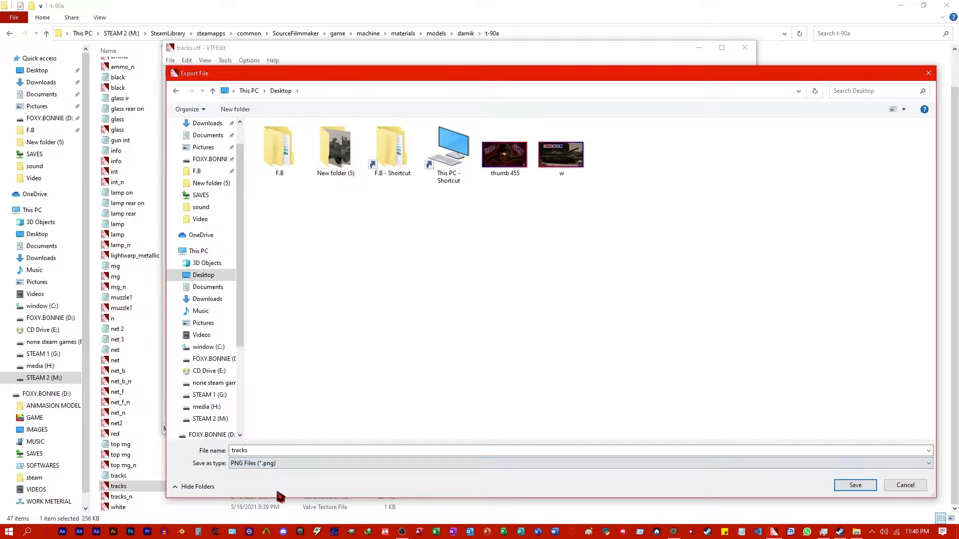
left_click(261, 453)
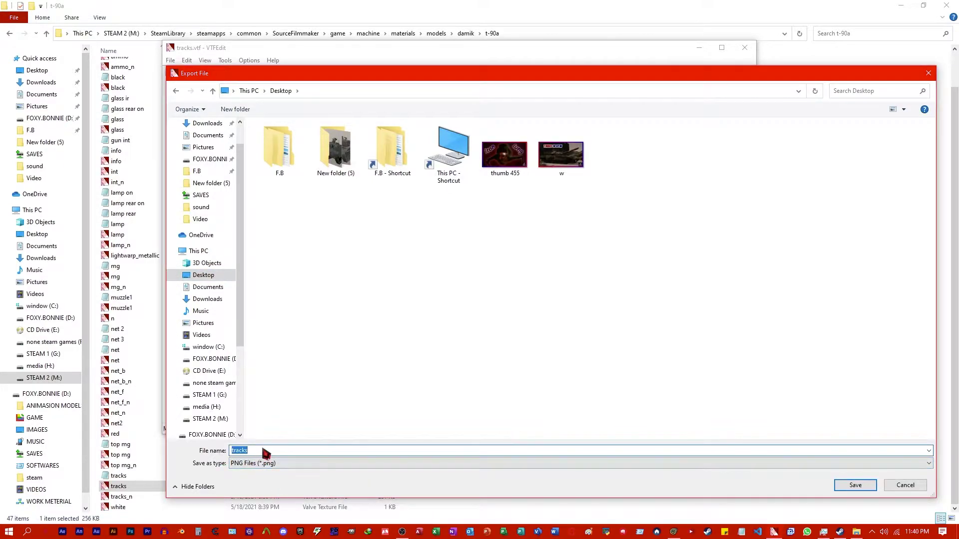
left_click(235, 451)
left_click(855, 486)
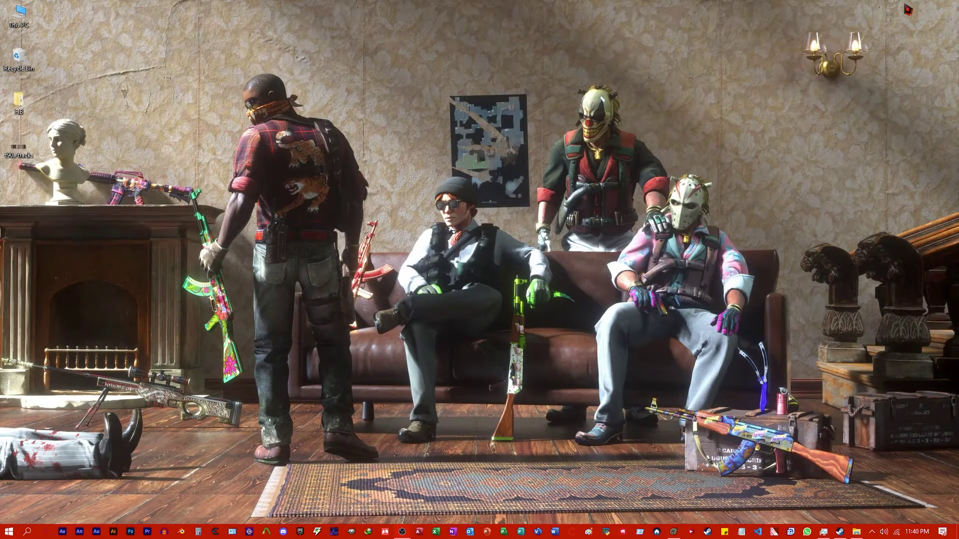
Drag the 't90a tracks' desktop file into Photoshop to open it as a 1024 × 256 document
left_click_drag(19, 149, 392, 98)
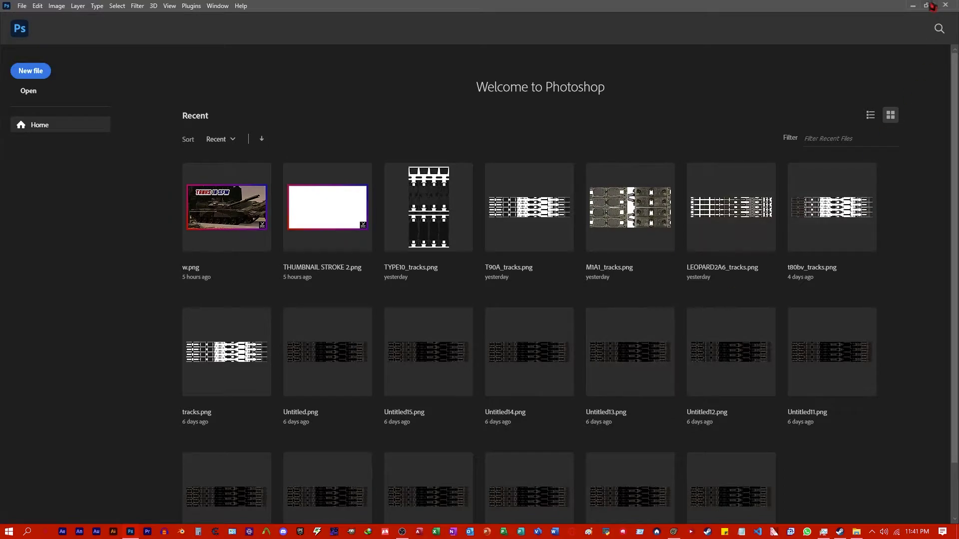
left_click(913, 6)
left_click_drag(398, 103, 422, 284)
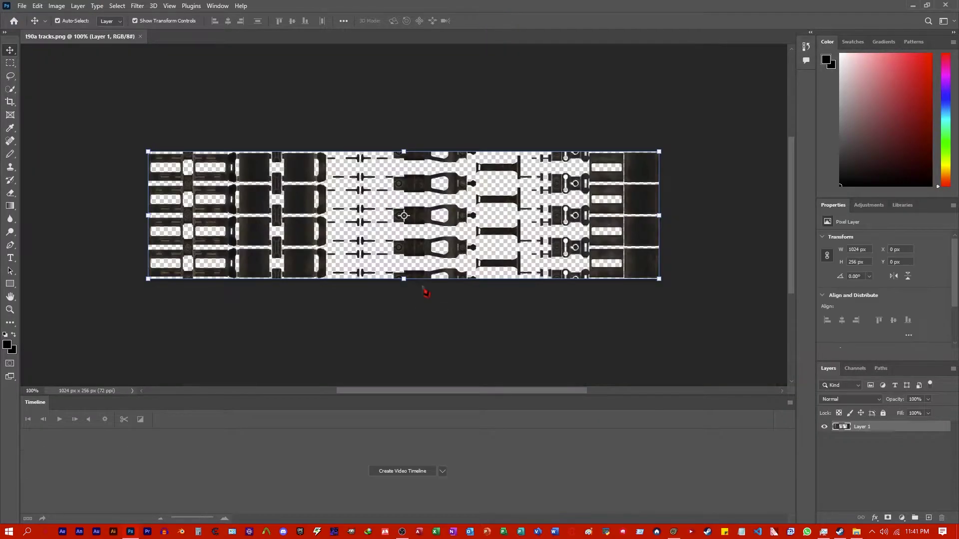
Close the floating Timeline, reopen it docked via Window > Timeline, and make it taller
left_click(403, 336)
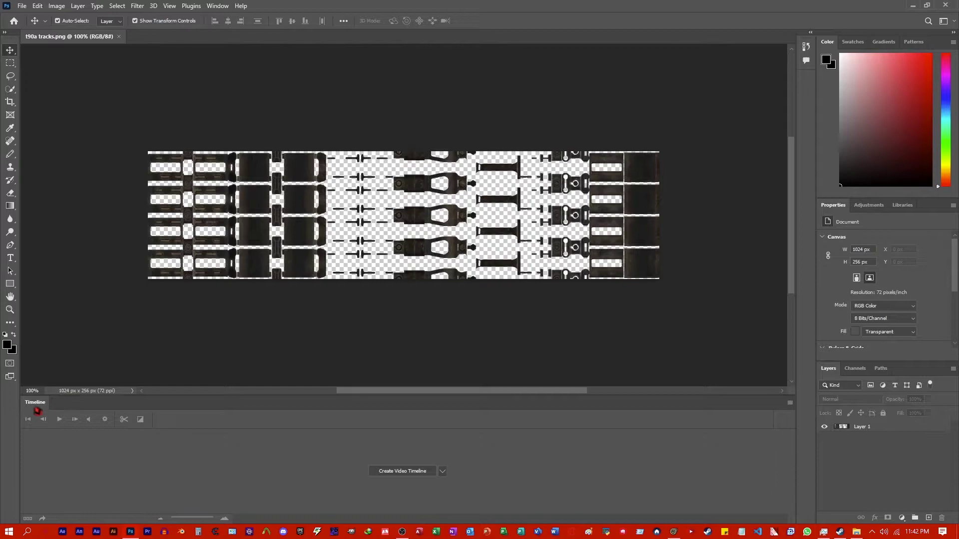
left_click_drag(37, 410, 219, 363)
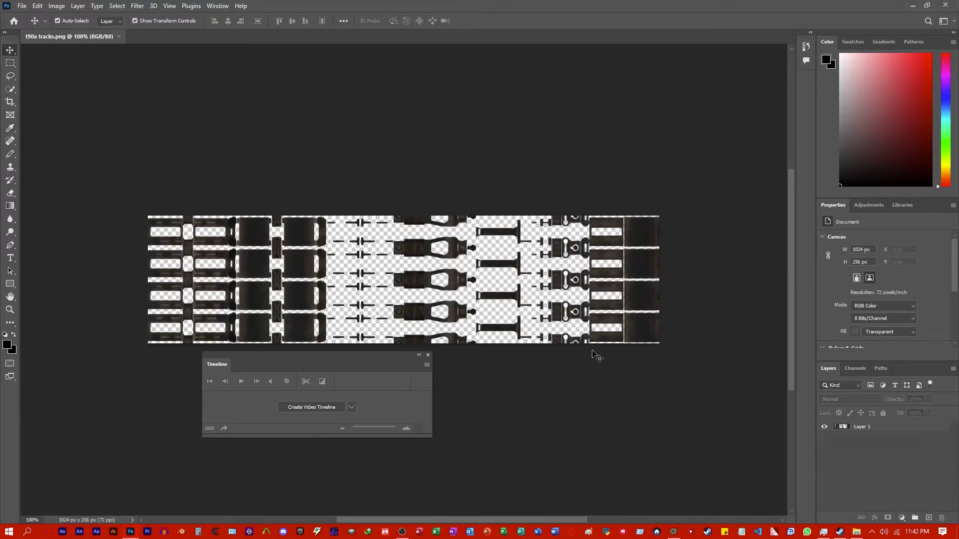
left_click(428, 355)
left_click(215, 6)
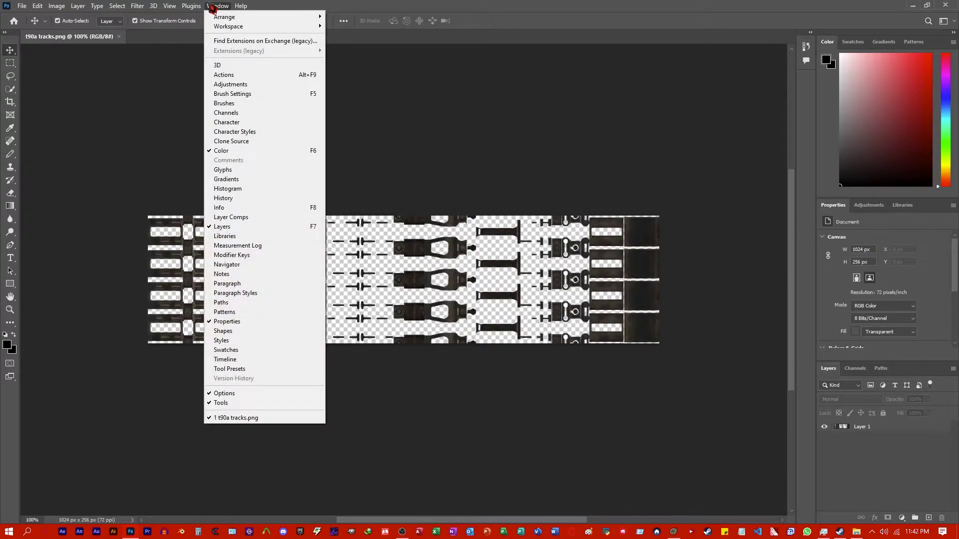
left_click(240, 360)
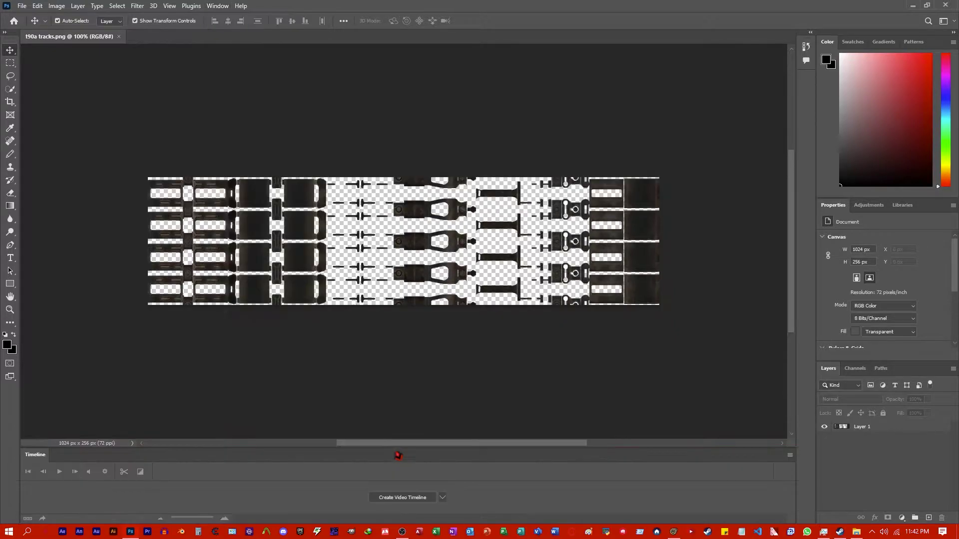
left_click_drag(398, 454, 410, 387)
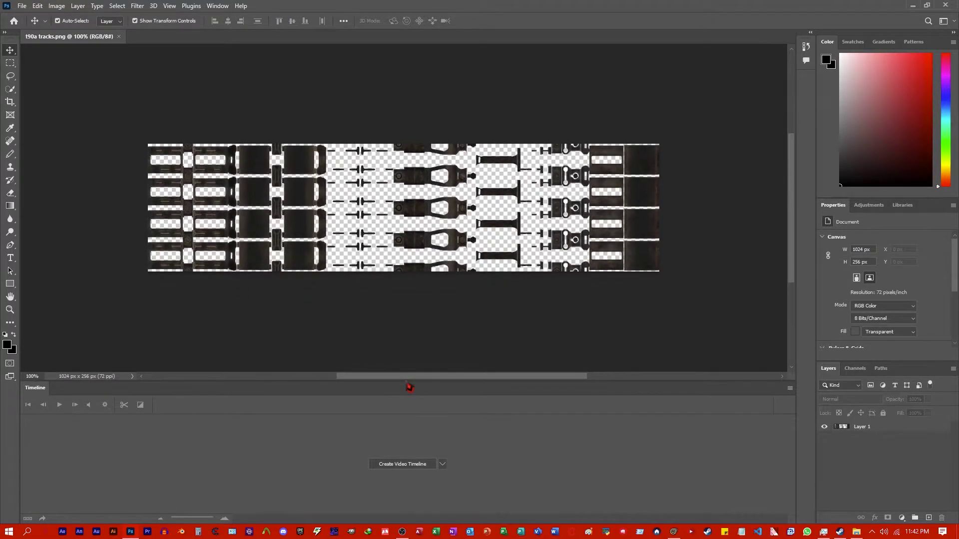
Create a video timeline, duplicate the tracks layer, and trim Layer 1 copy to about one second
left_click(407, 466)
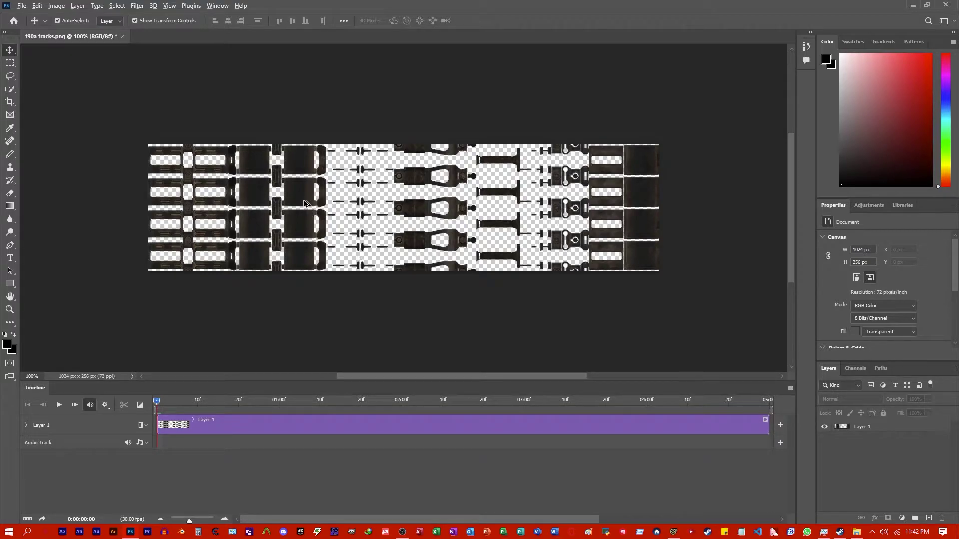
left_click_drag(304, 203, 304, 201, "alt")
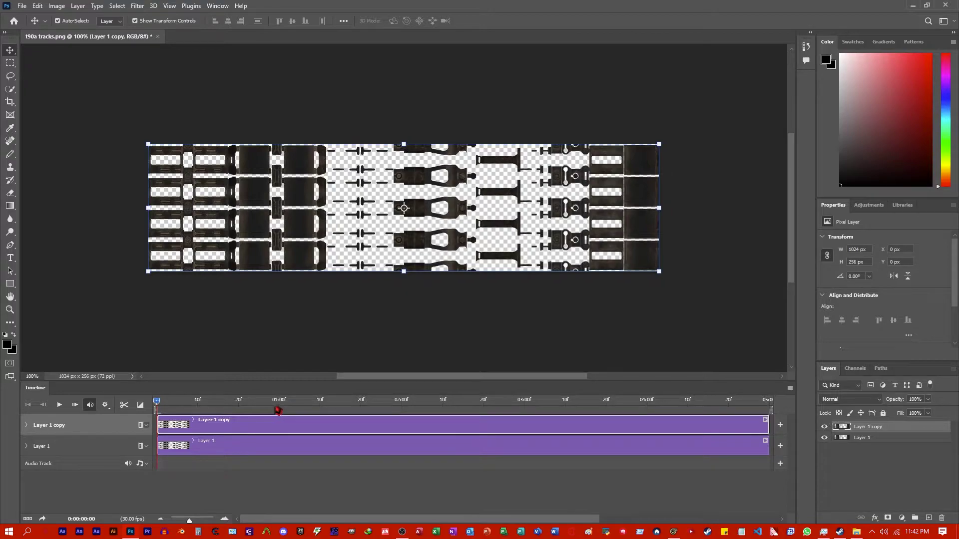
left_click(278, 410)
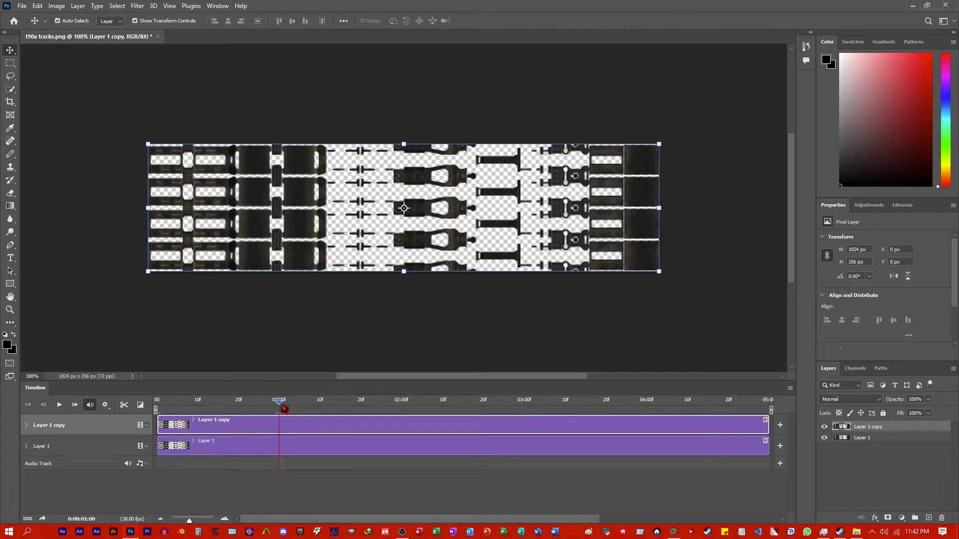
left_click_drag(283, 409, 286, 409)
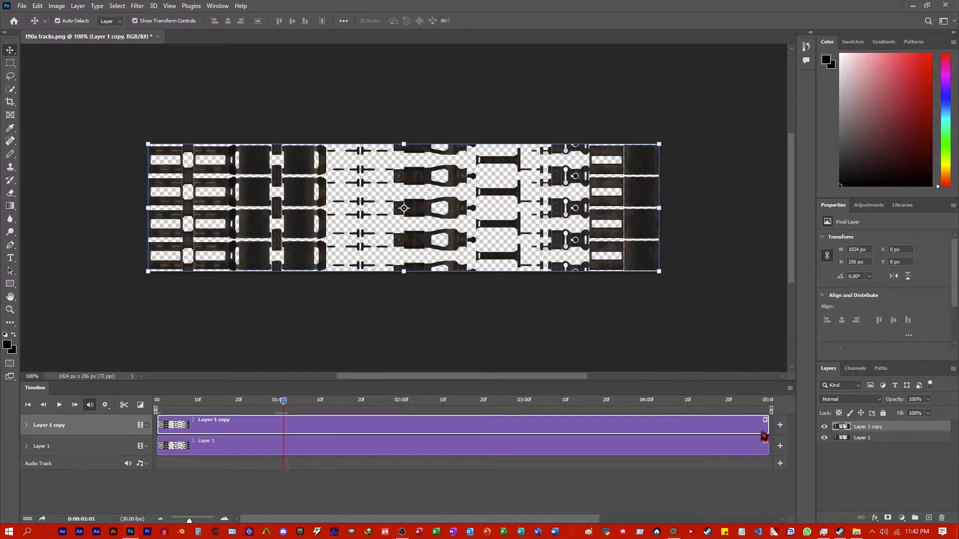
left_click_drag(767, 426, 305, 428)
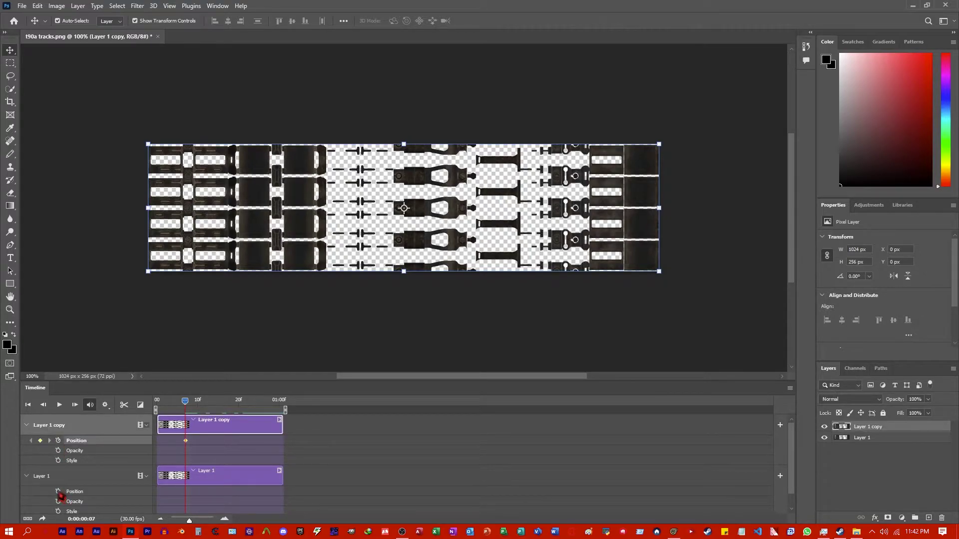
Place Position keyframes for Layer 1 copy at frame 0 and Layer 1 at the one-second mark
left_click(58, 492)
left_click(244, 440)
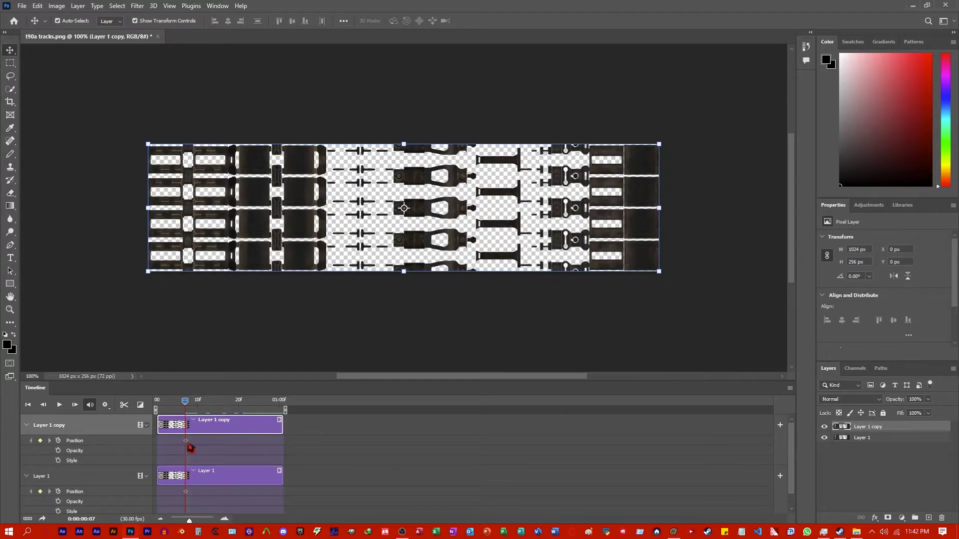
left_click_drag(189, 445, 141, 449)
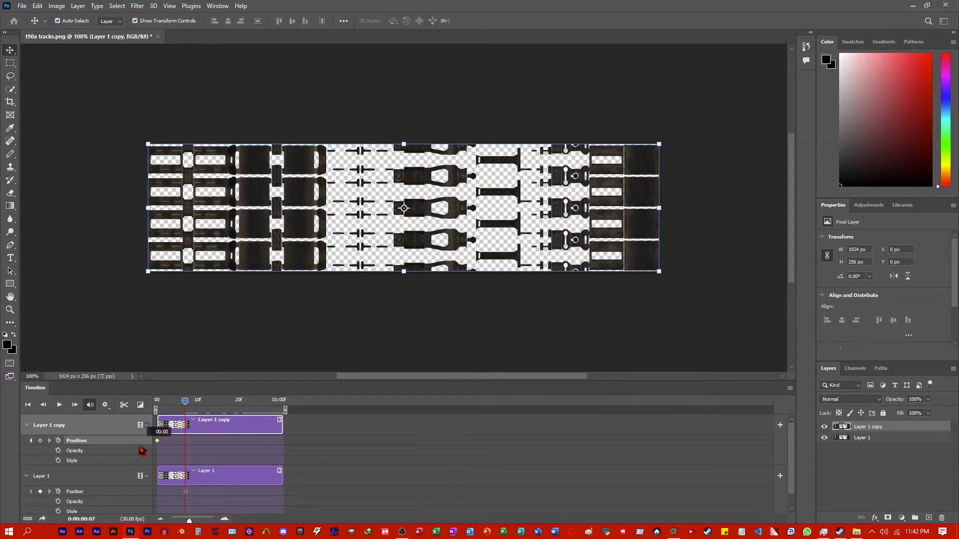
left_click_drag(186, 492, 280, 499)
left_click_drag(189, 406, 277, 414)
At the one-second mark, move Layer 1 copy down 256 px
left_click(874, 428)
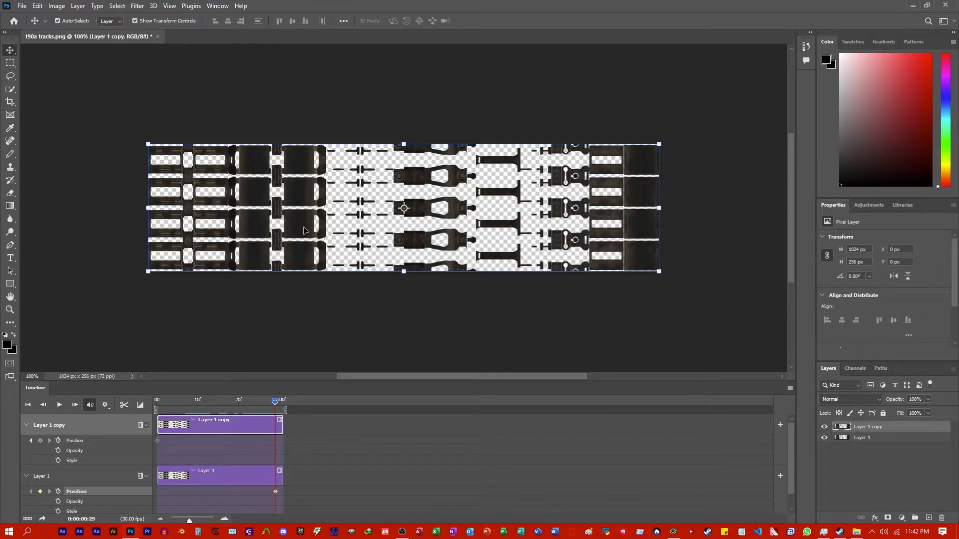
left_click_drag(304, 230, 301, 360)
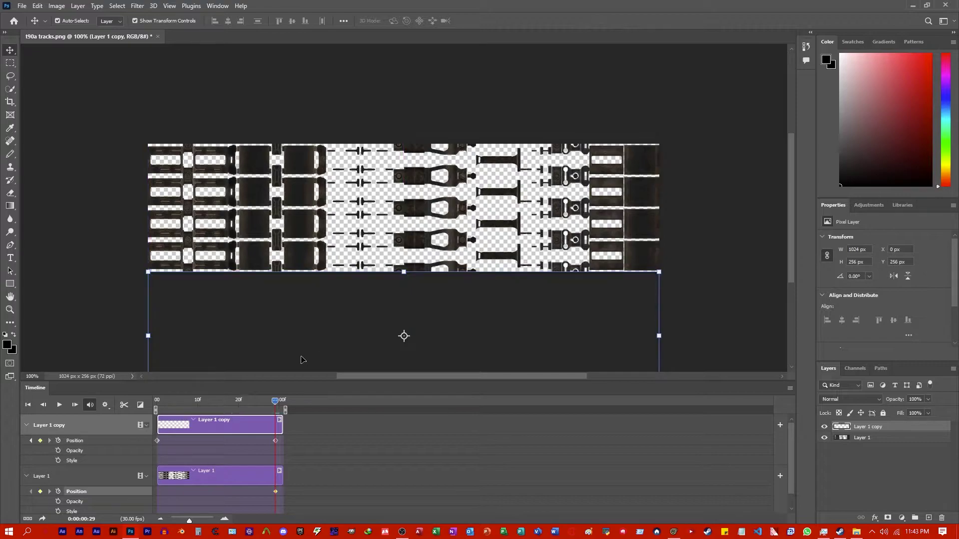
left_click_drag(256, 411, 252, 408)
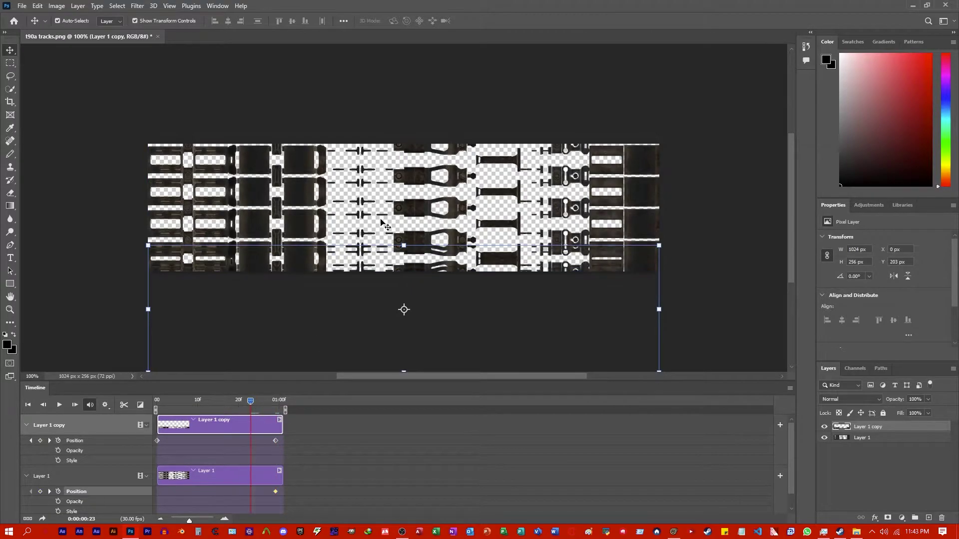
Raise Layer 1 by 256 px at frame 0, then play back the loop
left_click(310, 206)
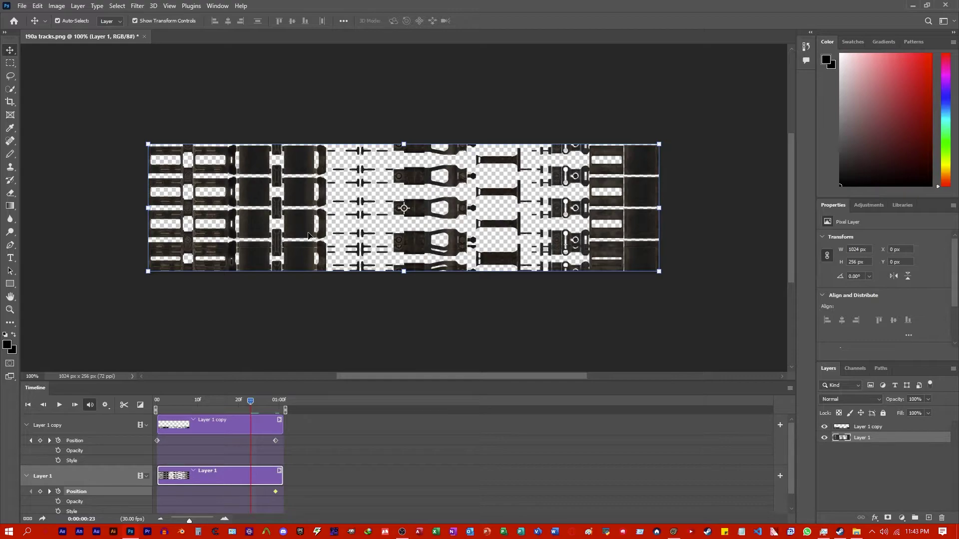
left_click_drag(308, 236, 309, 108)
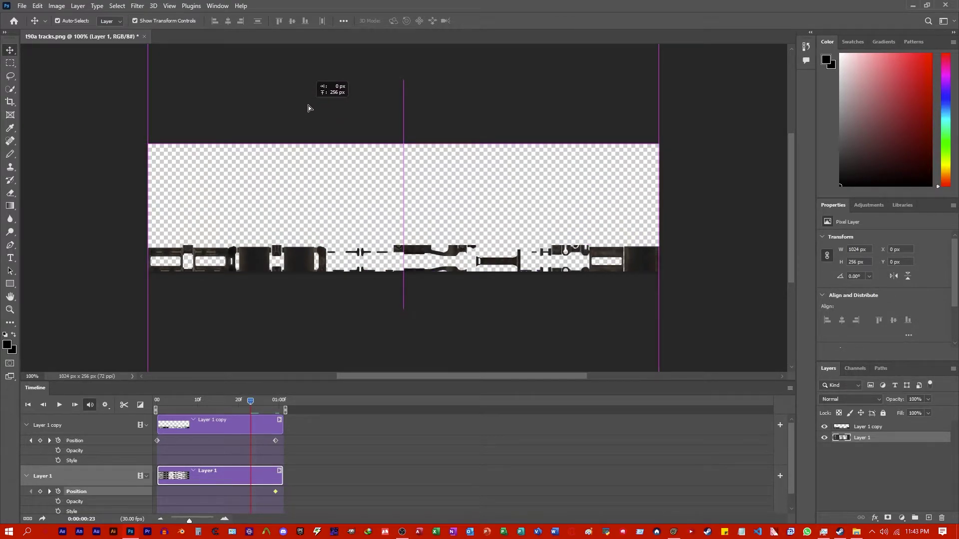
left_click_drag(251, 491, 157, 491)
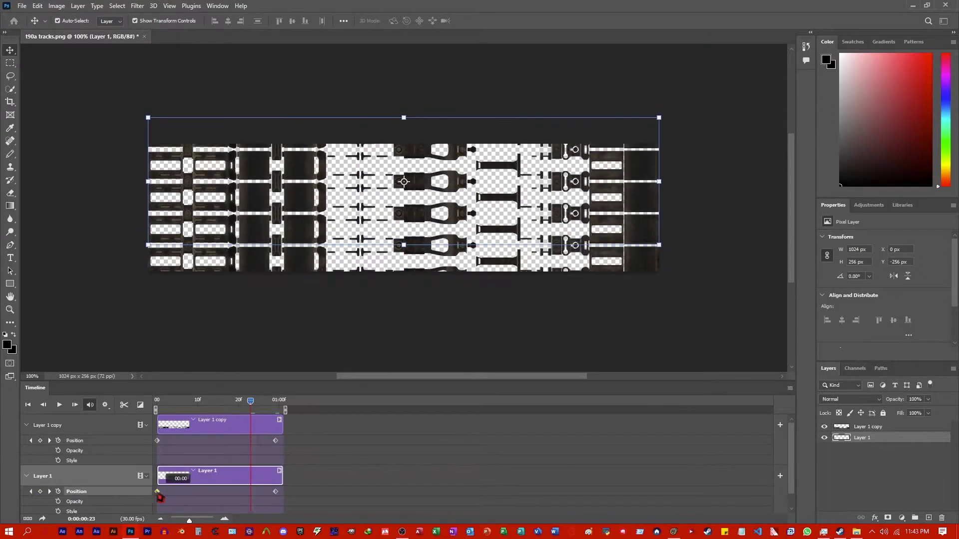
left_click_drag(201, 402, 156, 402)
key("space")
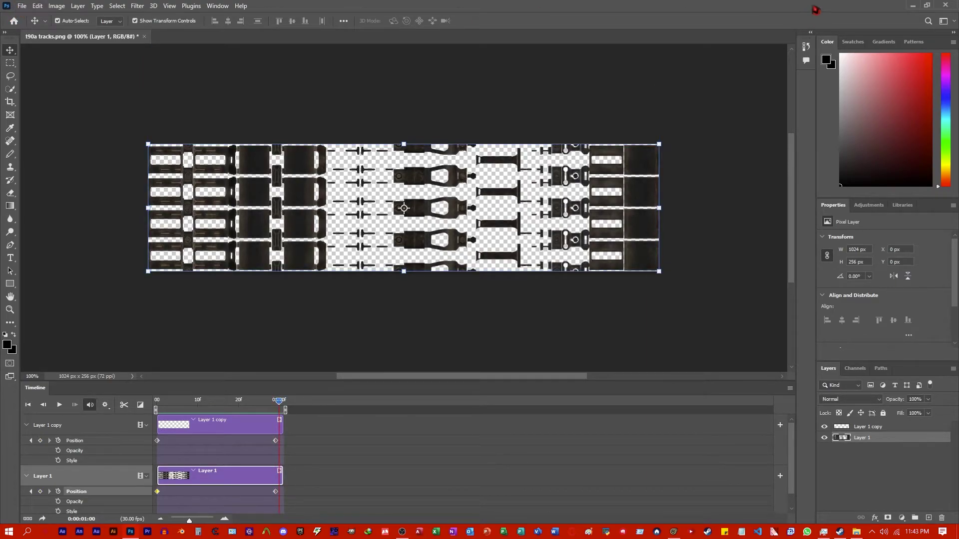
Create a folder named t90a at the top of the desktop, then go back to Photoshop
left_click(912, 5)
right_click(172, 226)
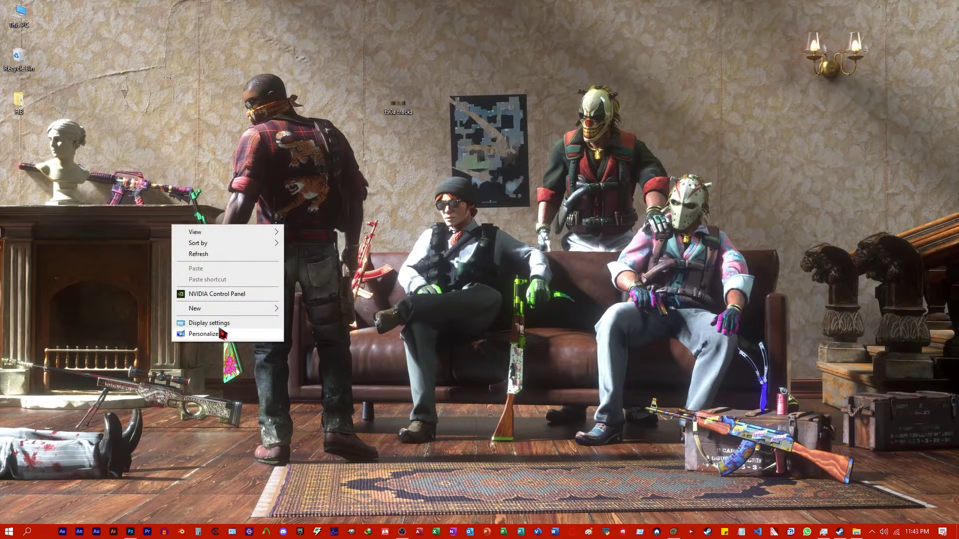
mouse_move(225, 308)
left_click(315, 312)
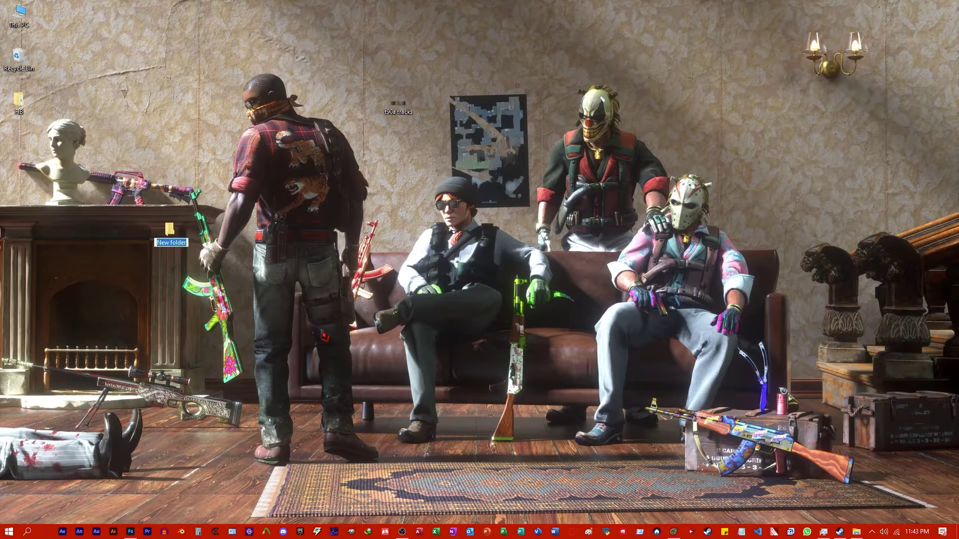
type("t90a")
left_click_drag(170, 231, 170, 61)
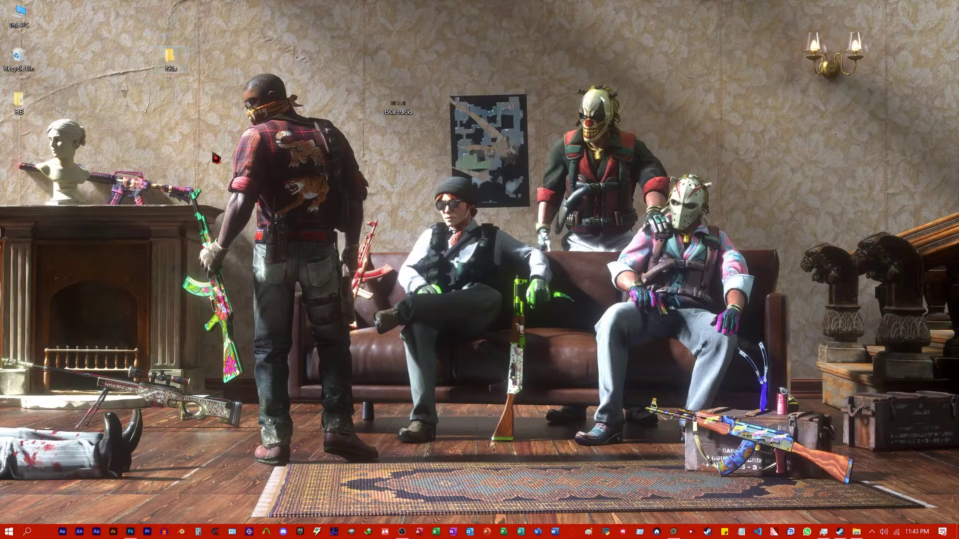
left_click(130, 532)
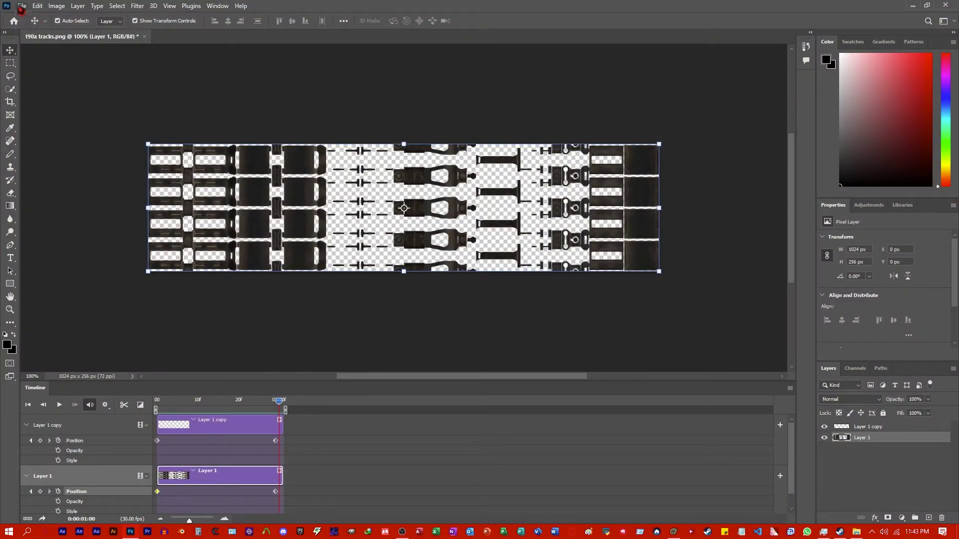
Render the animation as a Photoshop PNG image sequence, frames 0–30, into the desktop t90a folder
left_click(22, 5)
mouse_move(56, 164)
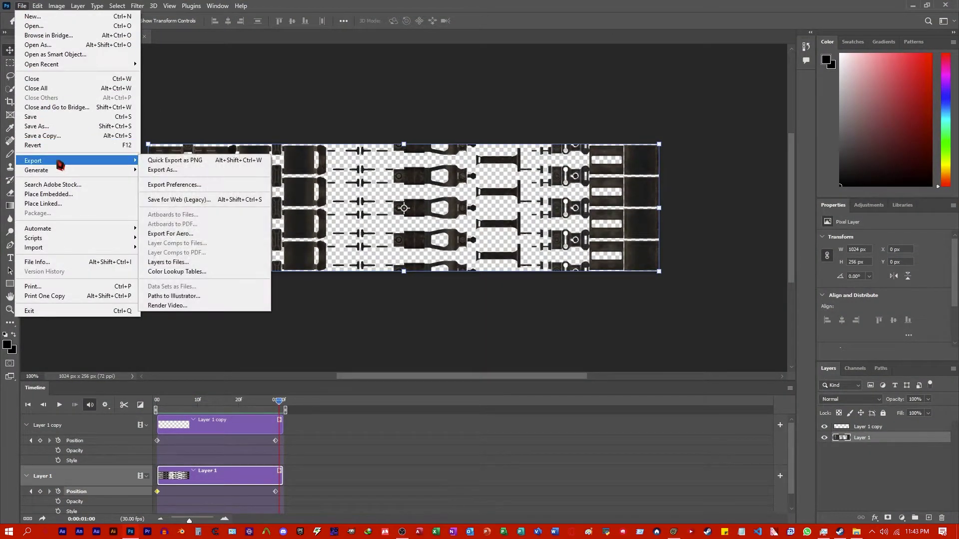
left_click(183, 306)
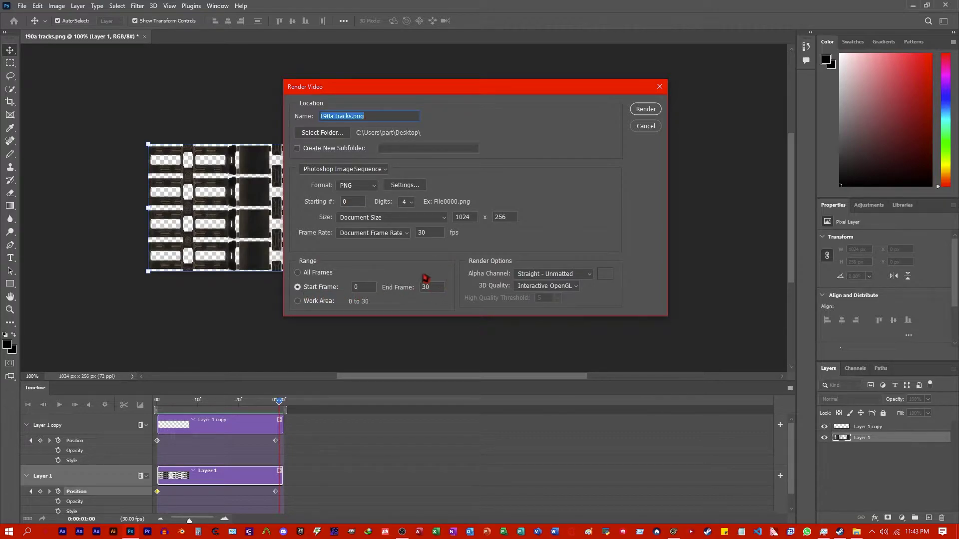
left_click(371, 189)
left_click(374, 189)
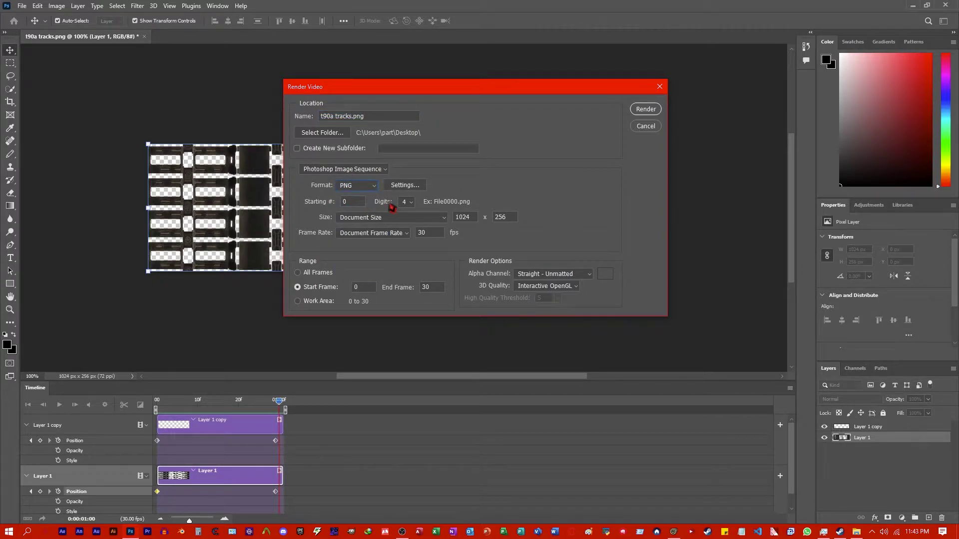
left_click(322, 133)
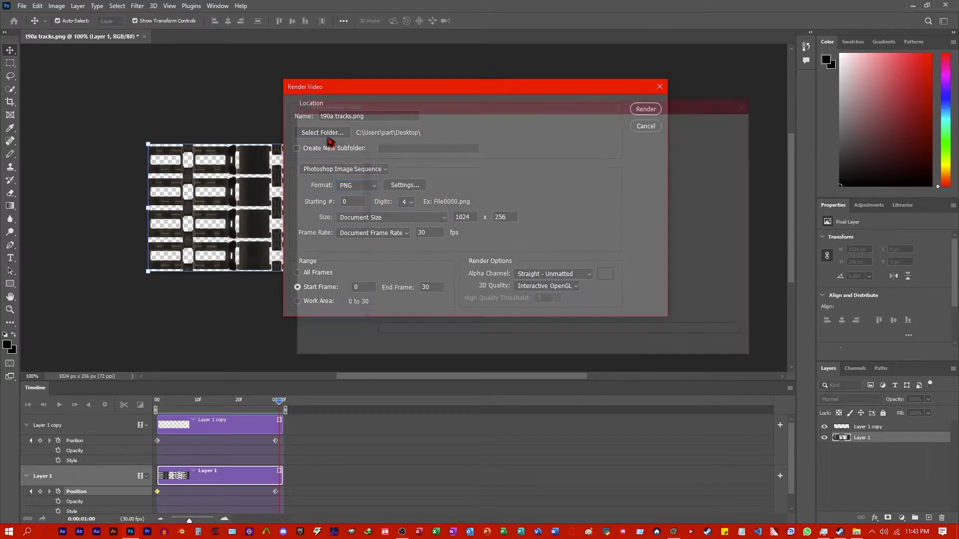
double_click(521, 215)
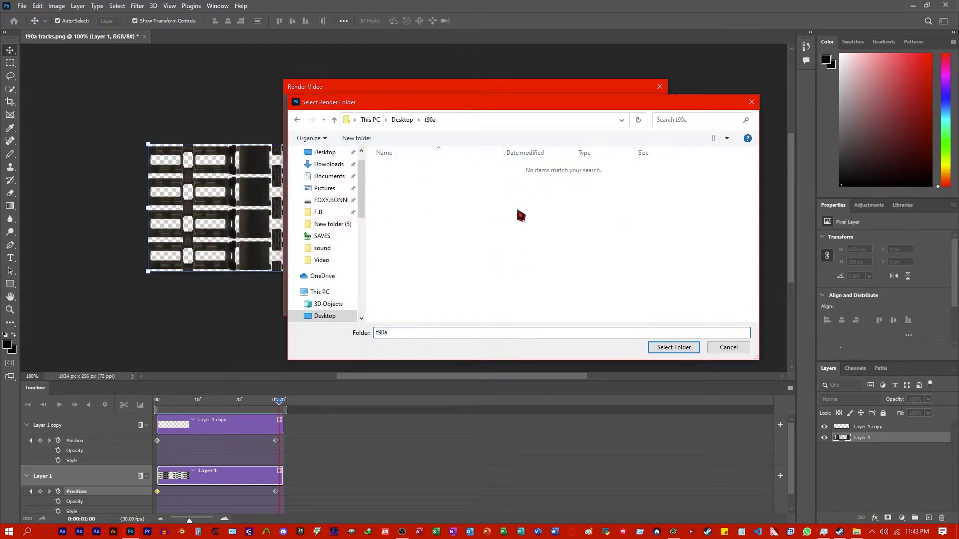
left_click(674, 347)
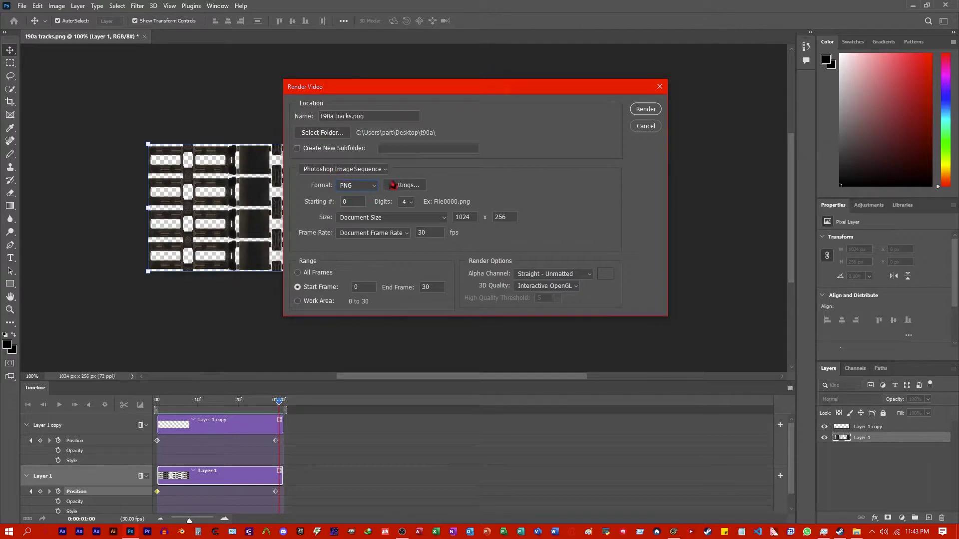
left_click(650, 111)
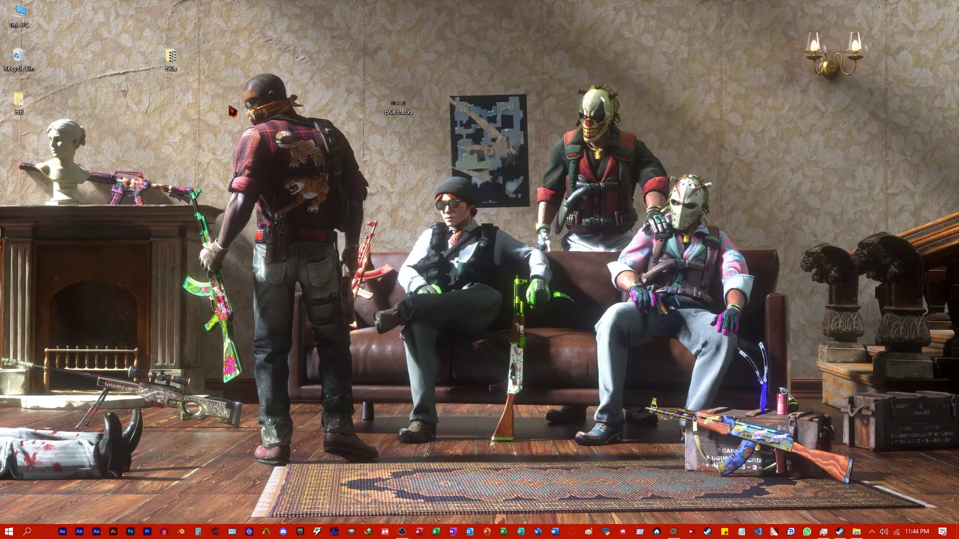
Delete frame t90a tracks0030 from the t90a folder, leaving frames 0000–0029
double_click(170, 58)
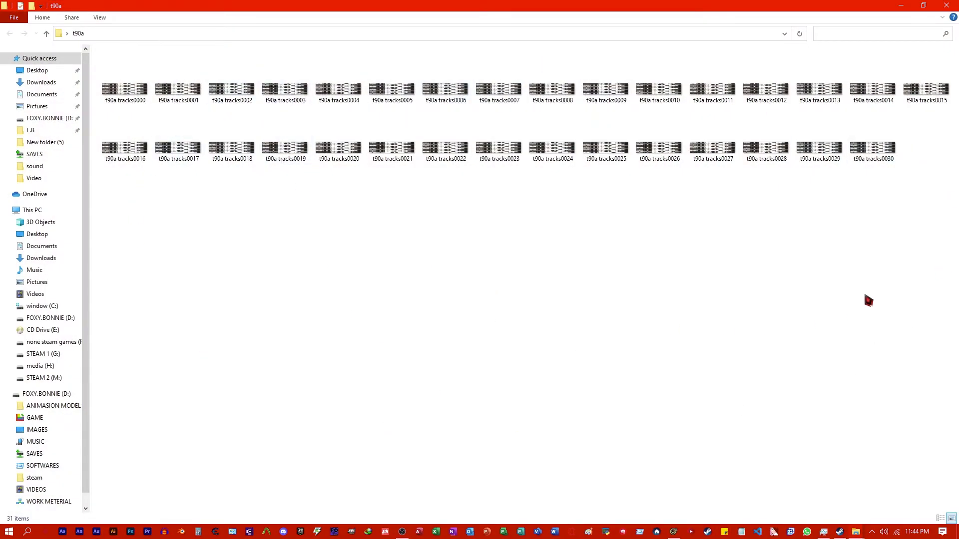
left_click(893, 162)
key("Delete")
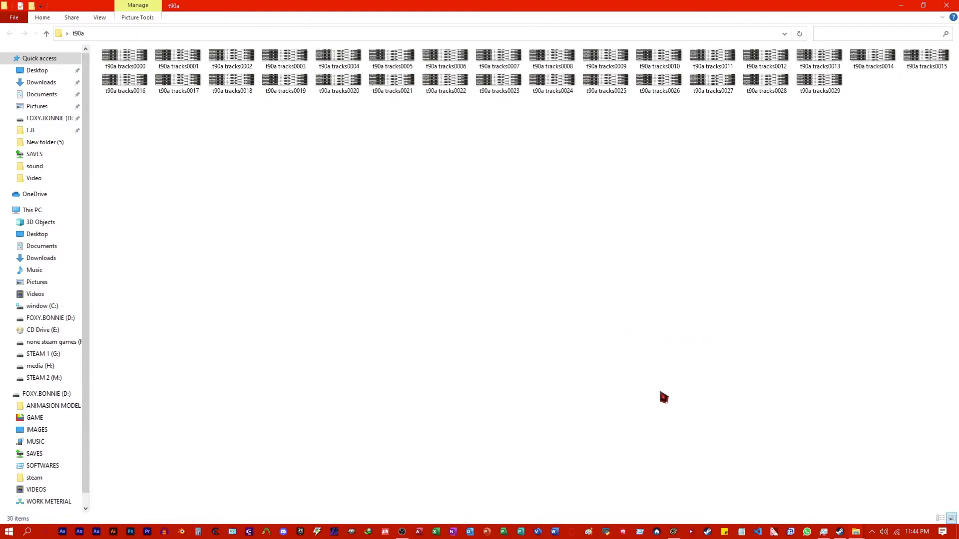
left_click(774, 532)
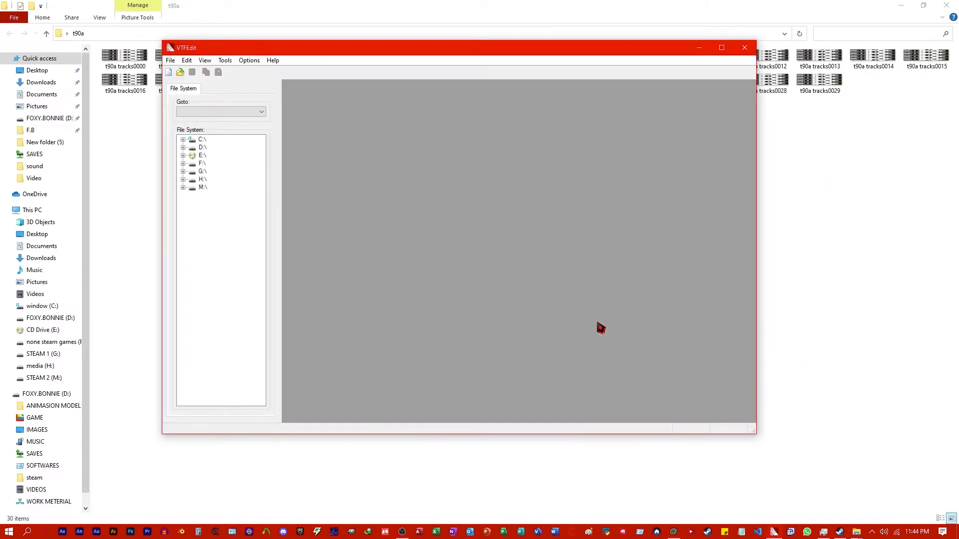
Import all 30 t90a frames as an animated texture with the Box mipmap filter
left_click(213, 83)
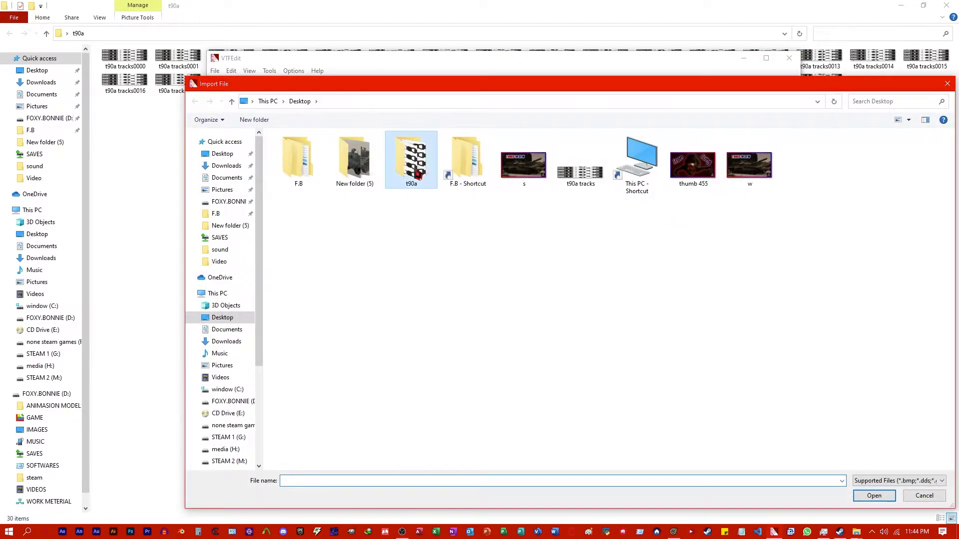
double_click(413, 192)
key("ctrl+a")
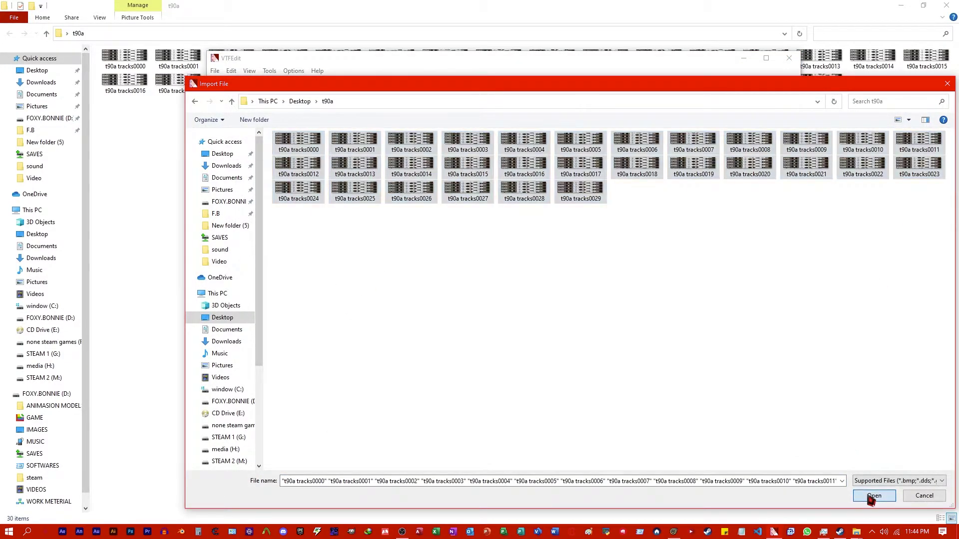
left_click(873, 495)
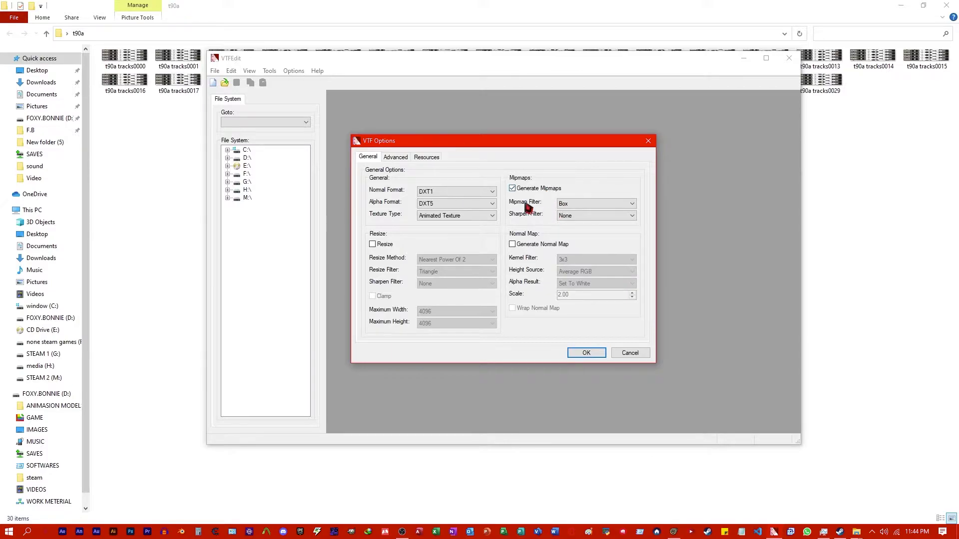
left_click(595, 204)
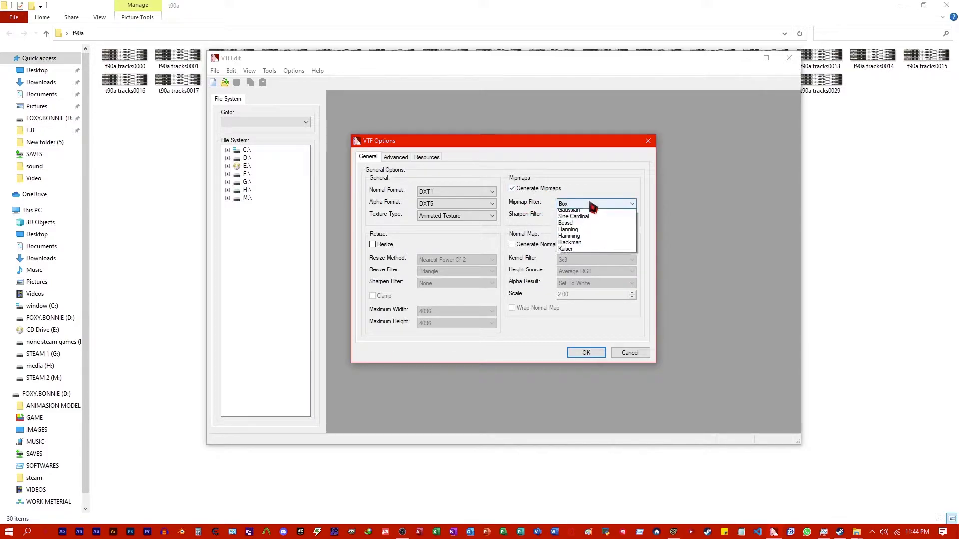
left_click(618, 205)
key("Return")
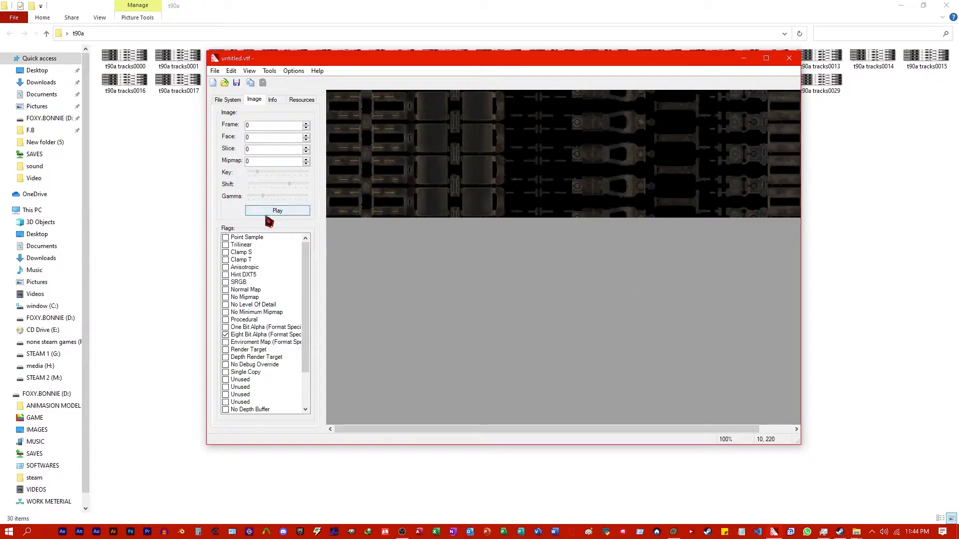
Flag the texture No Mipmap and No Level Of Detail, then preview its frame animation
left_click(225, 298)
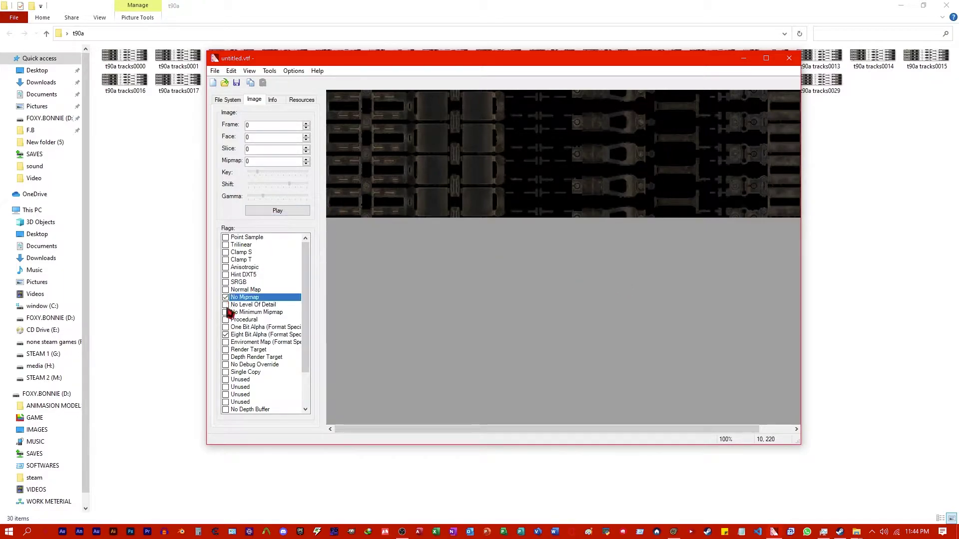
left_click(226, 305)
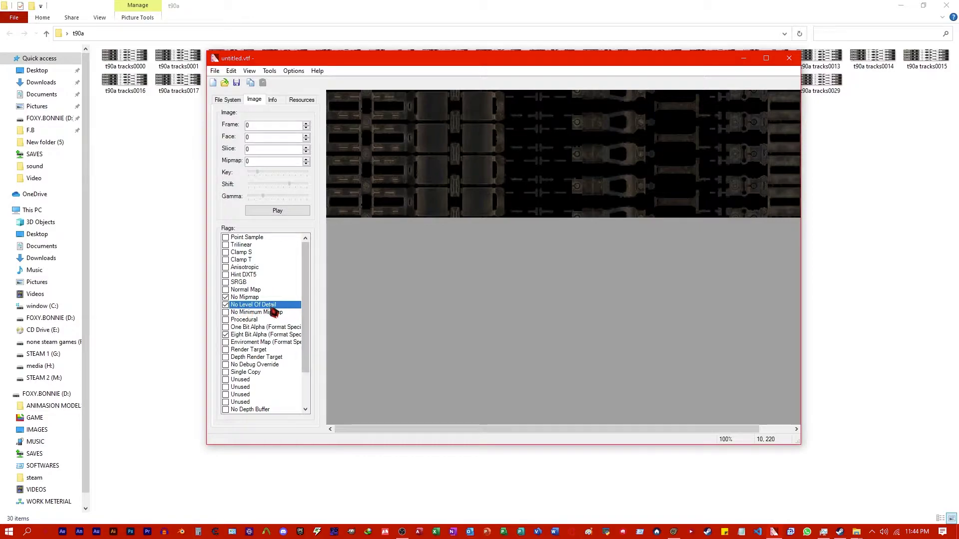
left_click(278, 212)
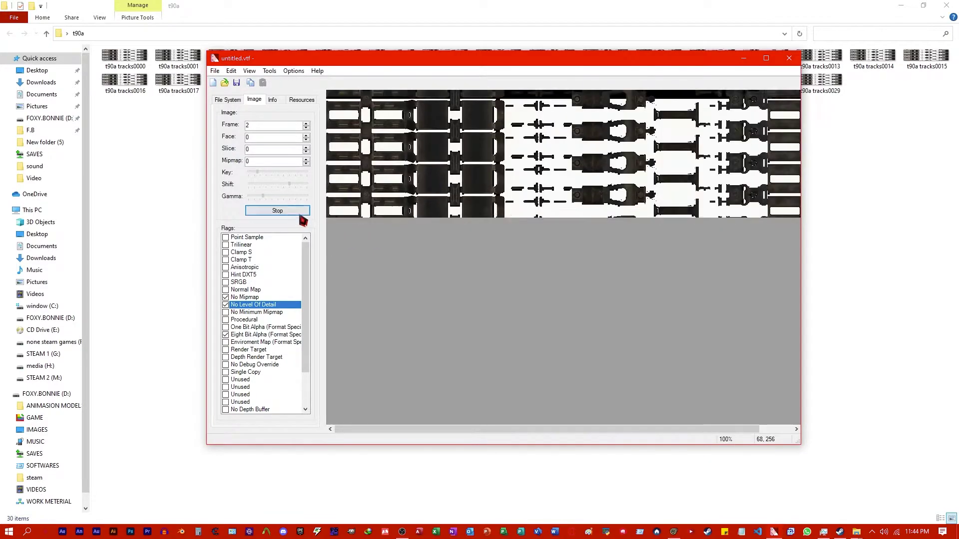
left_click(299, 212)
left_click(237, 84)
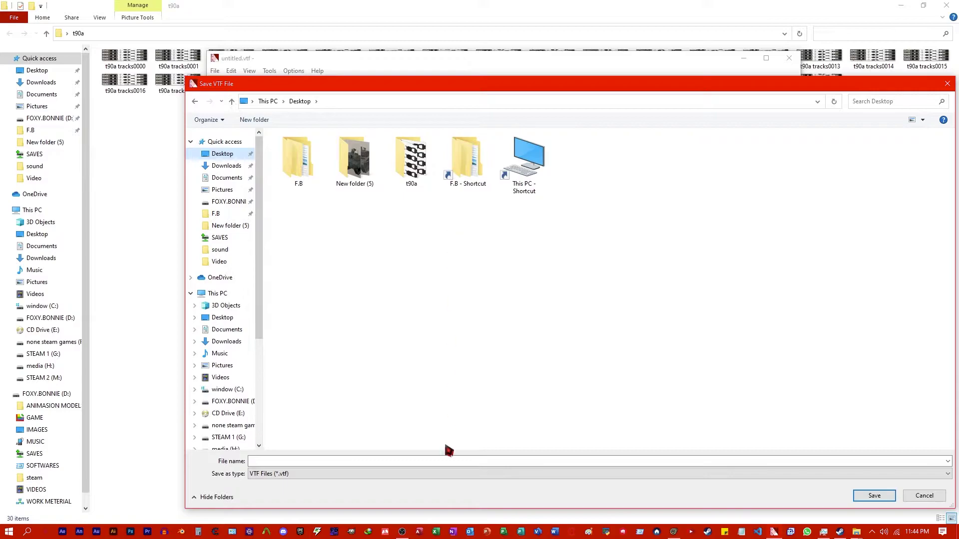
Save the animated texture as the VTF file blyat, then show the desktop
left_click(349, 460)
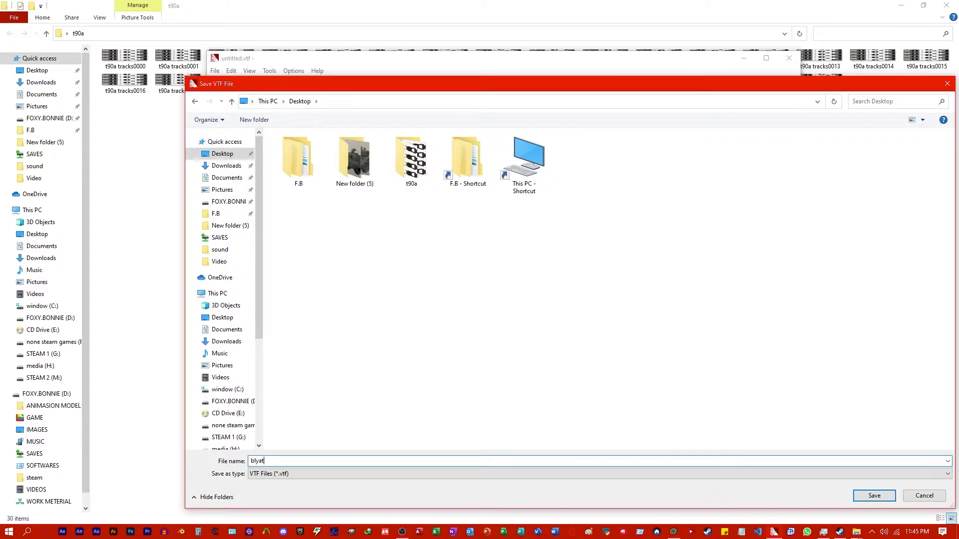
left_click(873, 493)
key("super+d")
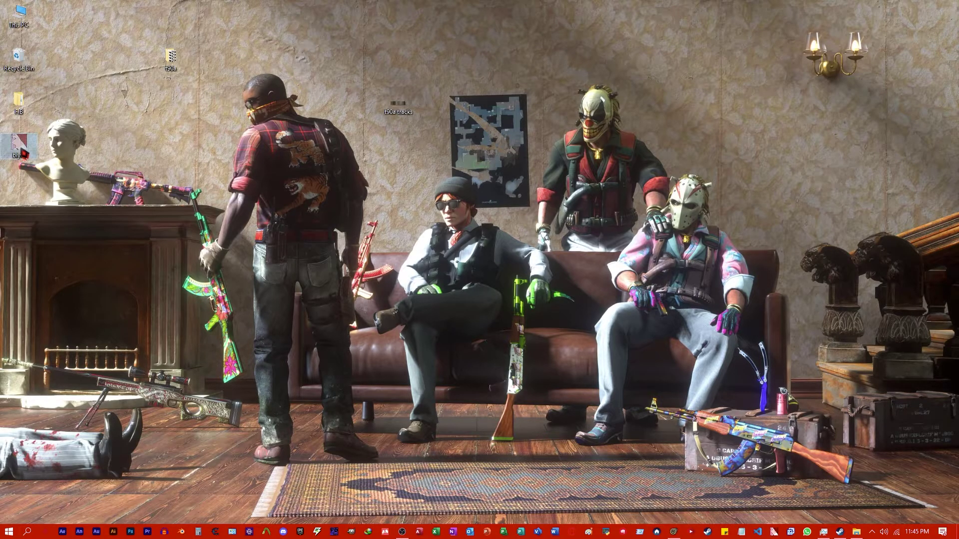
Find the 10 MB blyat texture in the t-90a materials folder and view its properties
left_click(857, 532)
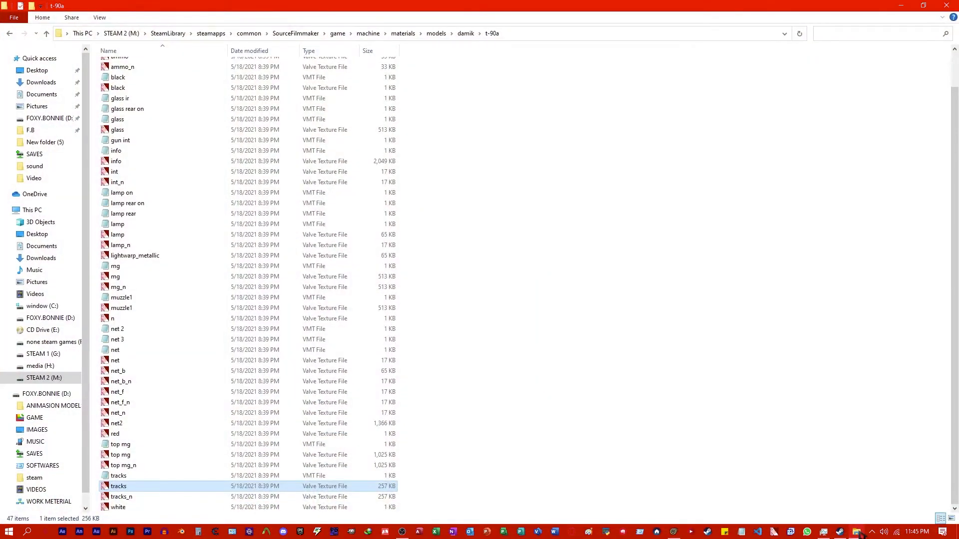
left_click(550, 406)
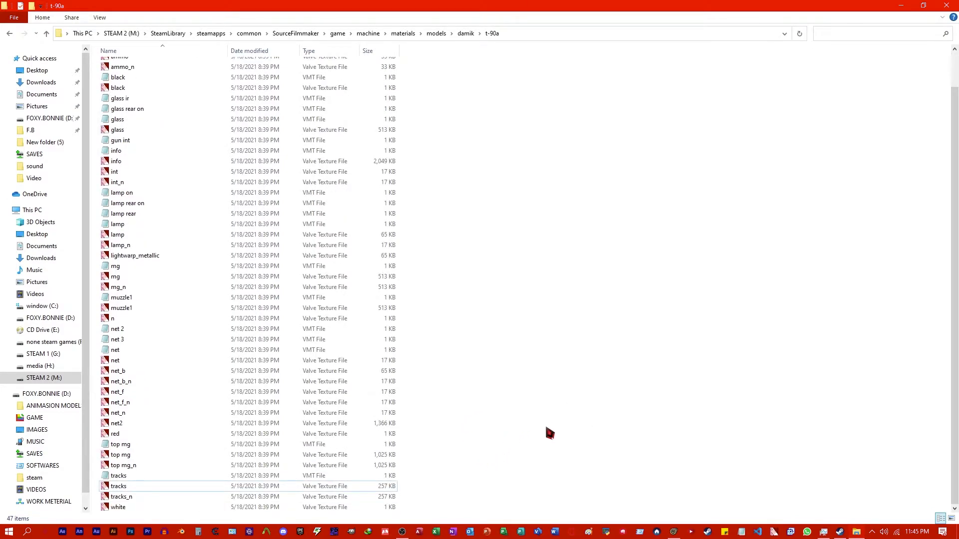
key("ctrl+v")
right_click(118, 512)
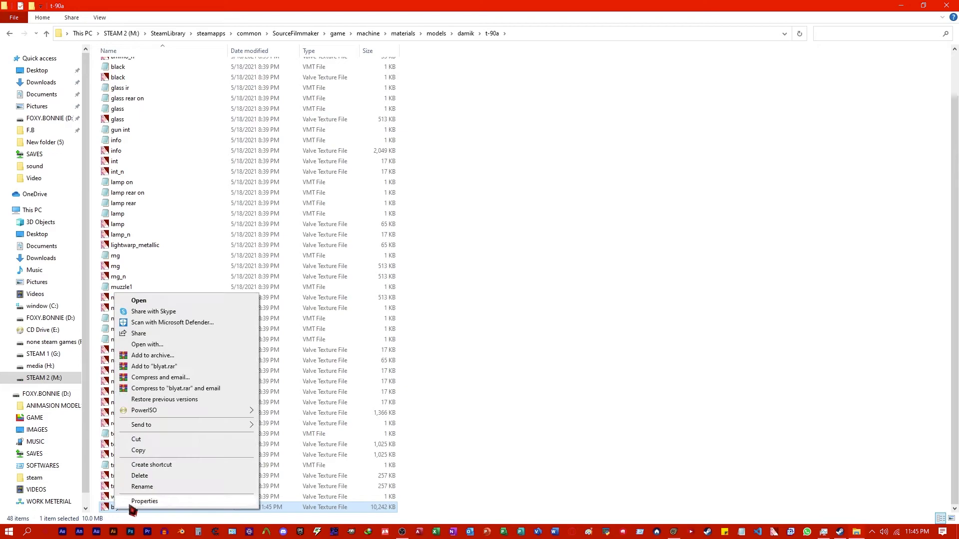
left_click(150, 502)
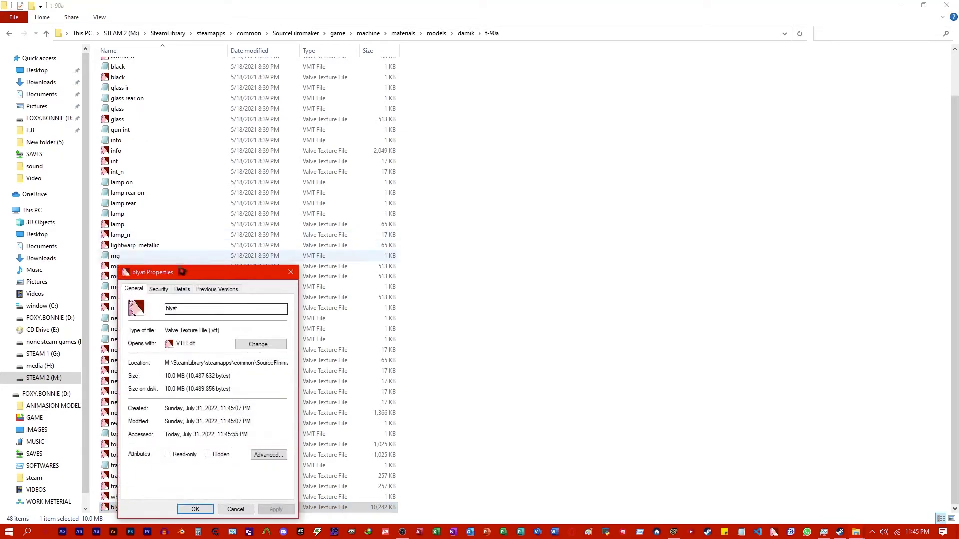
left_click_drag(178, 272, 470, 116)
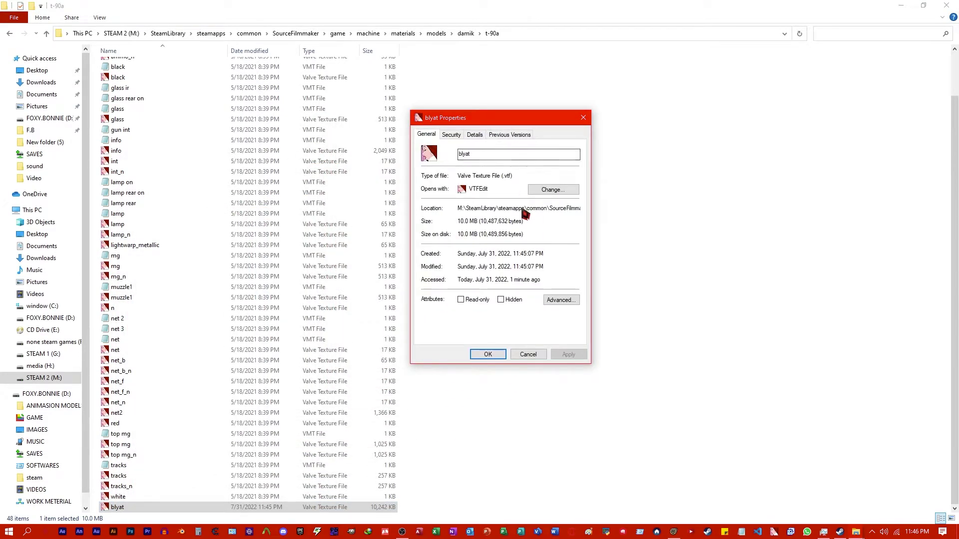
key("Escape")
left_click(898, 7)
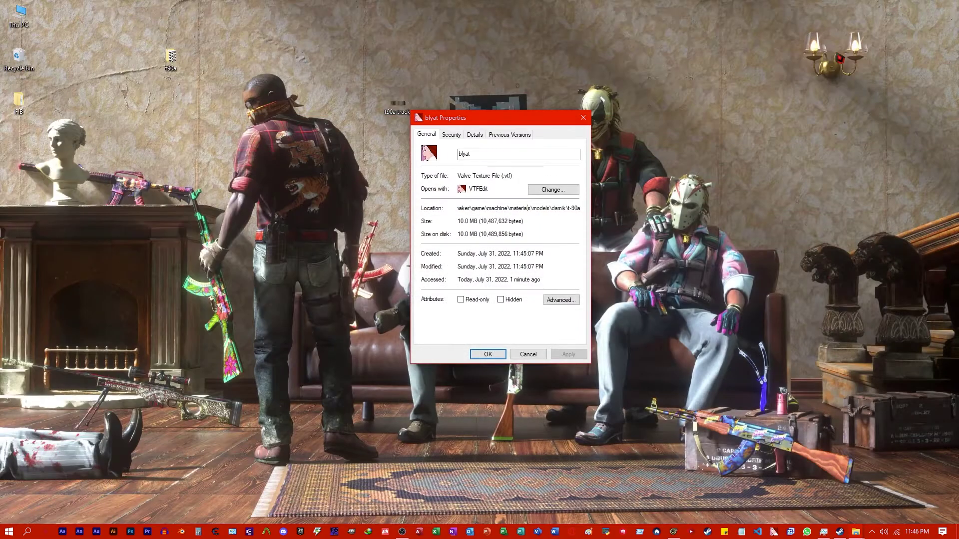
left_click(673, 532)
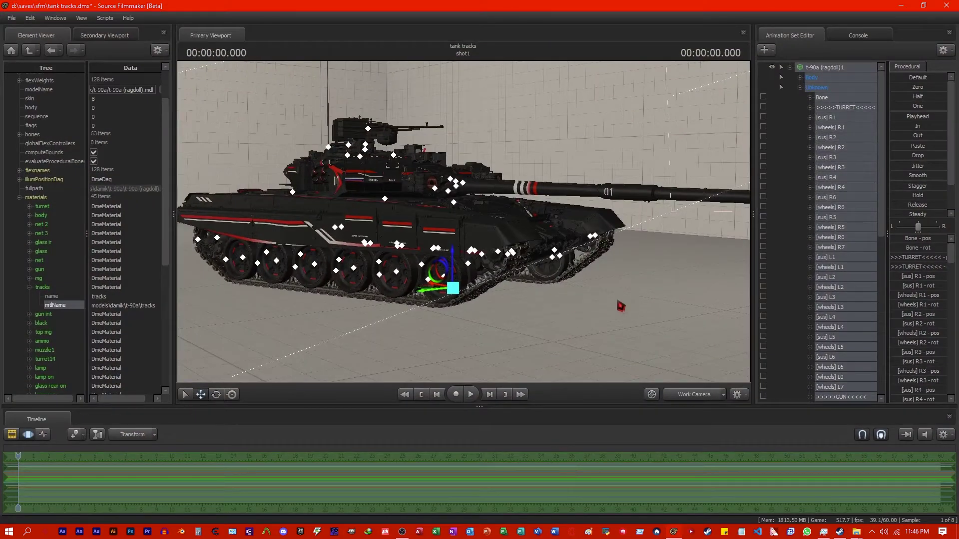
Give the tracks material a $basetexture string attribute and inspect the now-pink treads
mouse_move(638, 312)
left_mouse_down()
mouse_move(749, 369)
mouse_move(695, 322)
mouse_move(624, 308)
mouse_move(627, 319)
mouse_move(637, 313)
left_mouse_up()
right_click(59, 287)
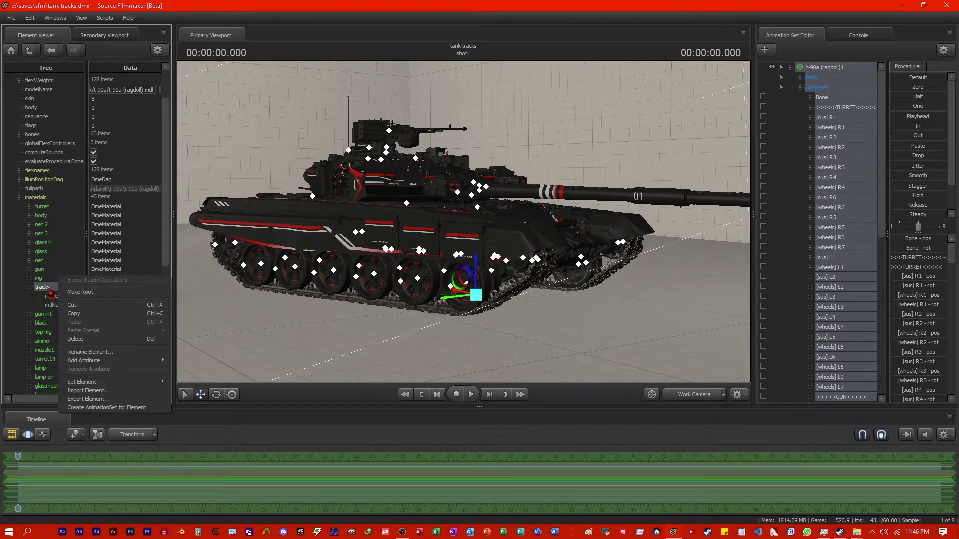
mouse_move(147, 361)
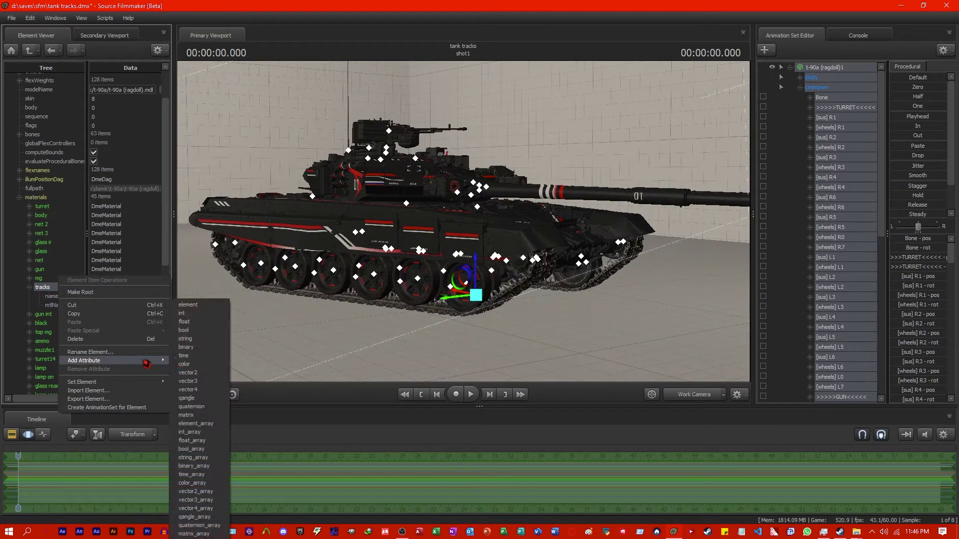
left_click(200, 342)
type("setexture")
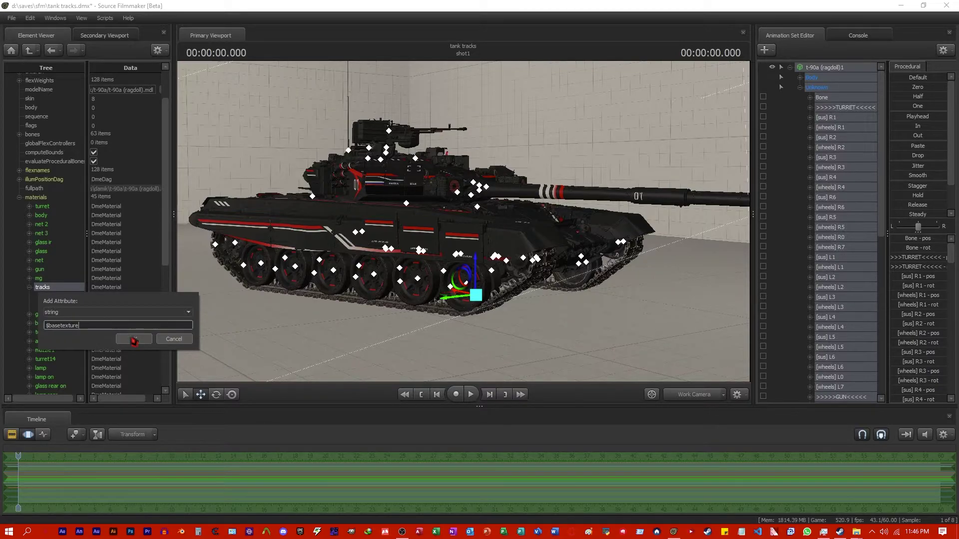
left_click(133, 339)
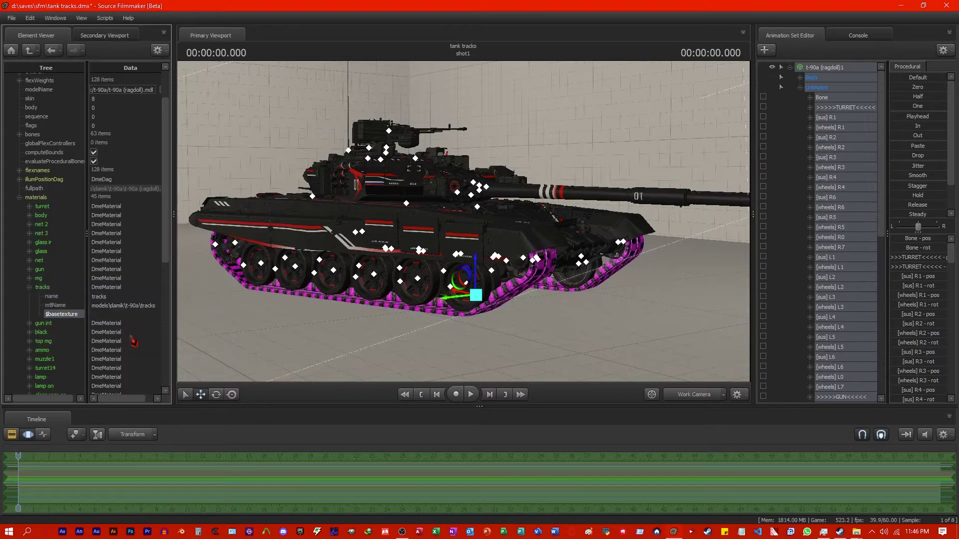
mouse_move(598, 344)
left_mouse_down()
mouse_move(699, 405)
mouse_move(654, 344)
mouse_move(587, 341)
left_mouse_up()
key("w")
key("s")
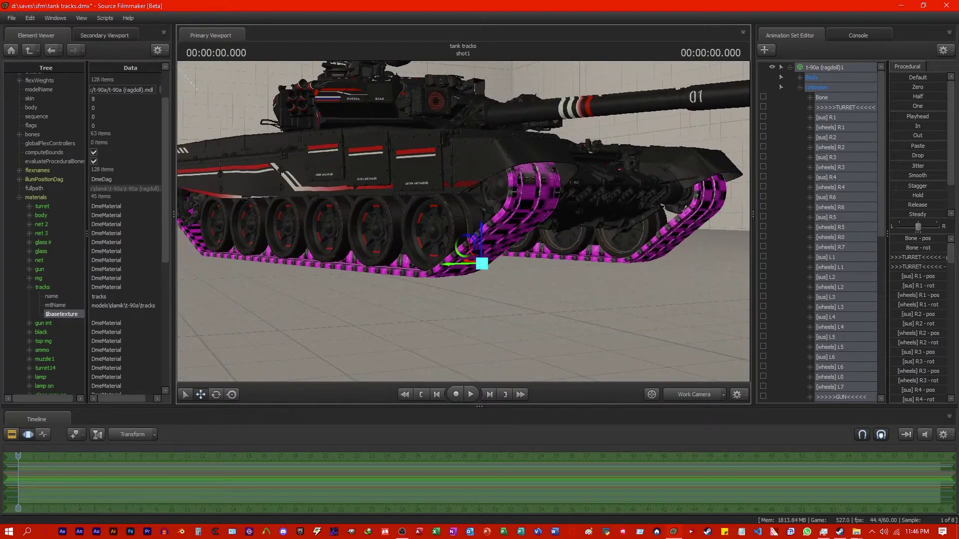
left_click_drag(435, 224, 432, 225)
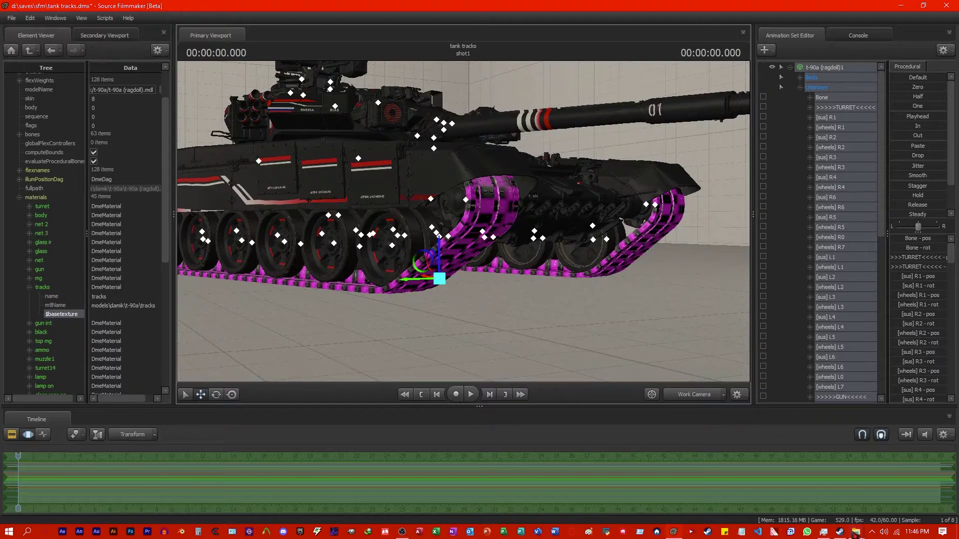
Copy the models\damik\t-90a location from blyat's properties into the $basetexture value
mouse_move(855, 533)
left_click(910, 486)
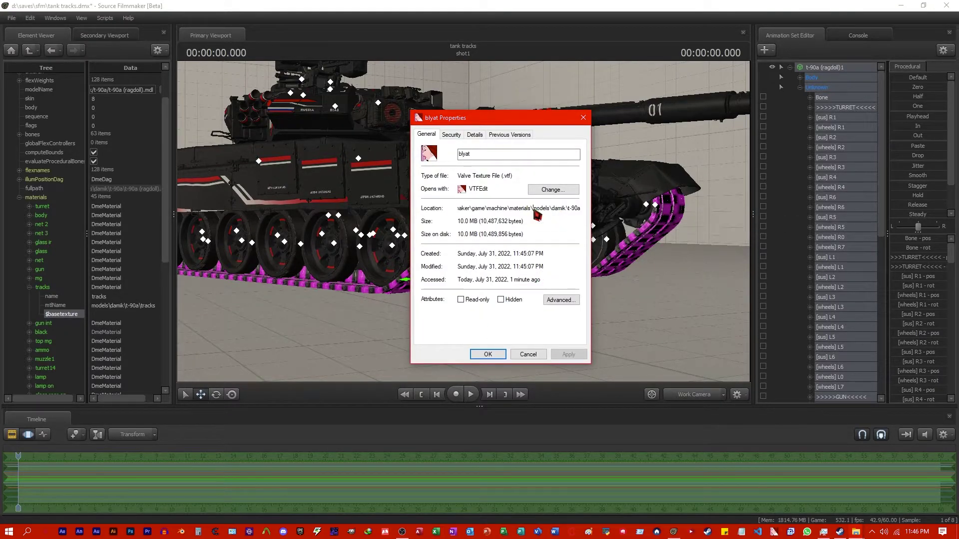
left_click_drag(534, 209, 594, 214)
key("ctrl+c")
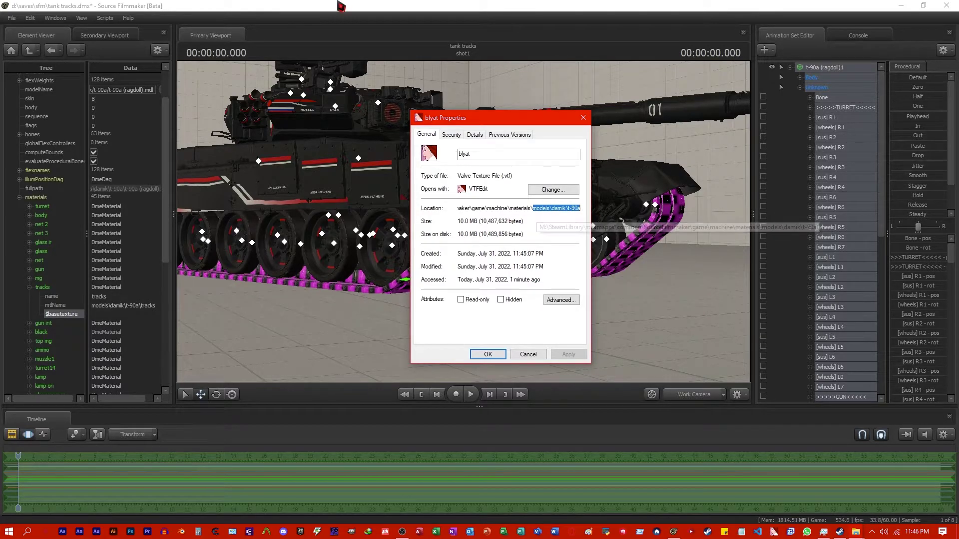
left_click(322, 3)
left_click(107, 313)
key("ctrl+v")
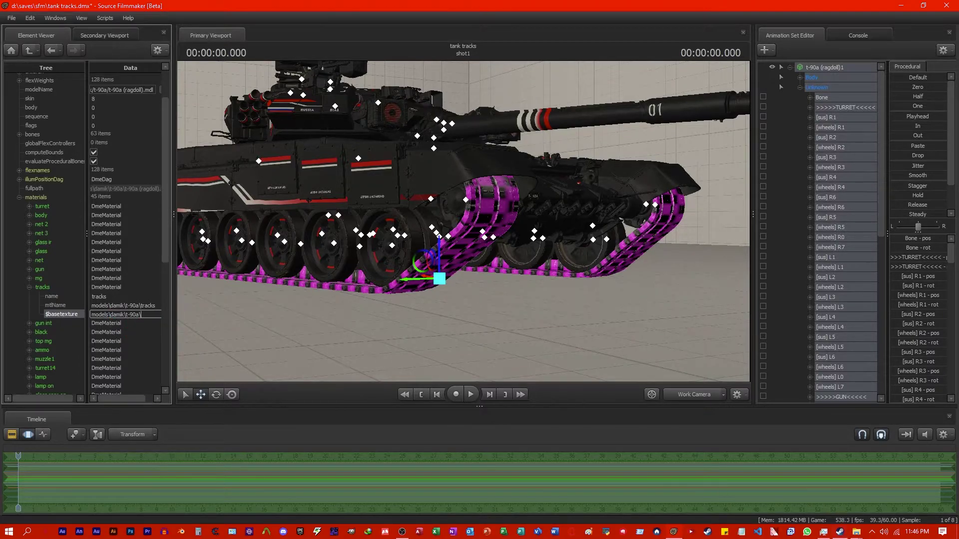
Append the blyat file name so $basetexture reads models\damik\t-90a\blyat
mouse_move(856, 532)
left_click(910, 499)
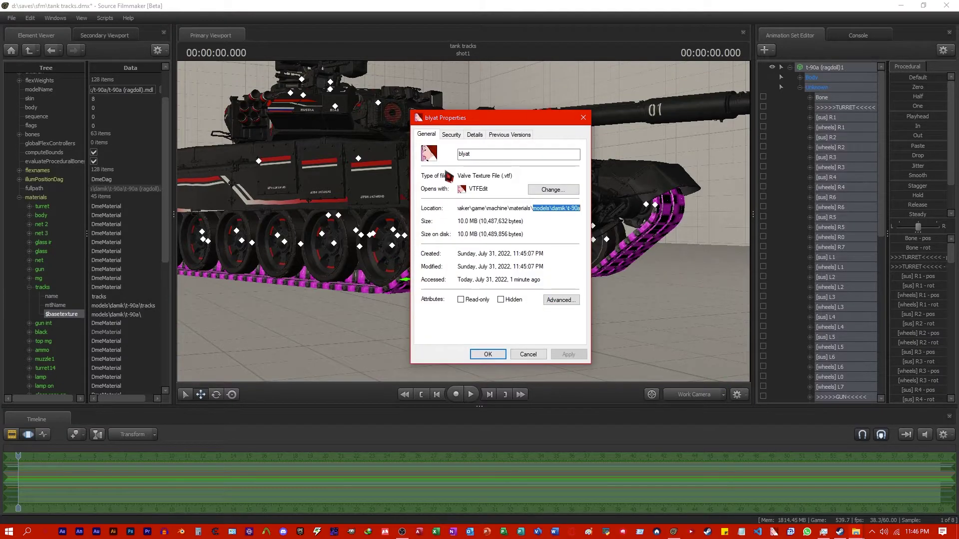
double_click(458, 158)
key("ctrl+c")
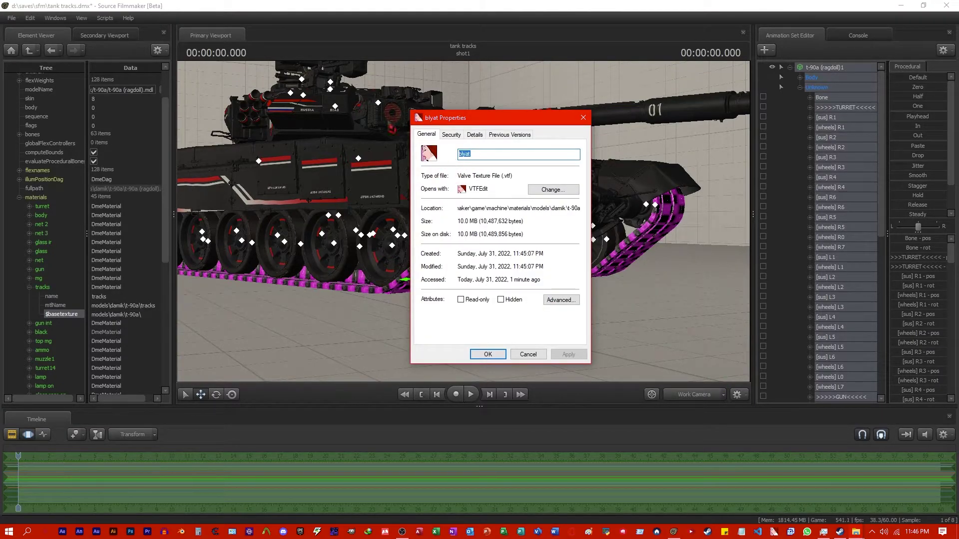
left_click(276, 11)
double_click(145, 316)
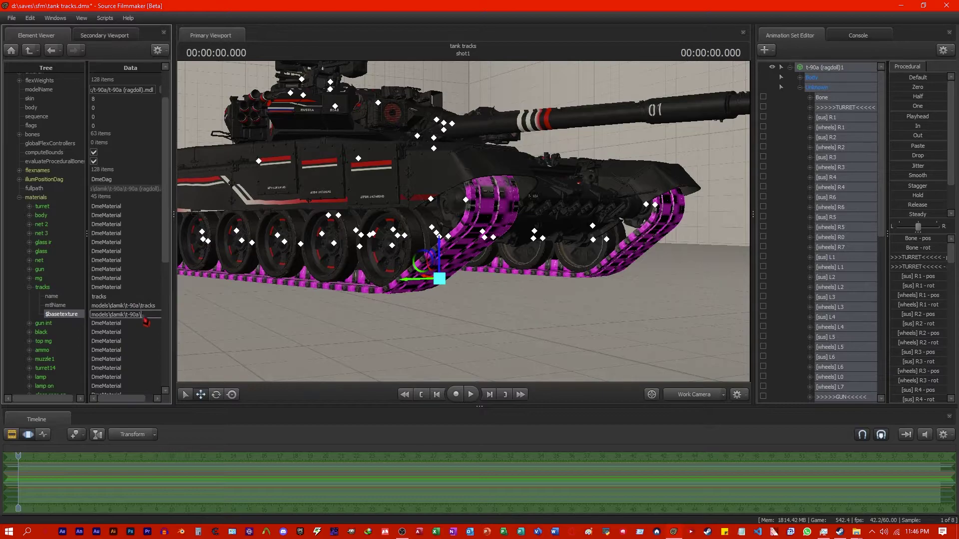
key("ctrl+v")
key("Return")
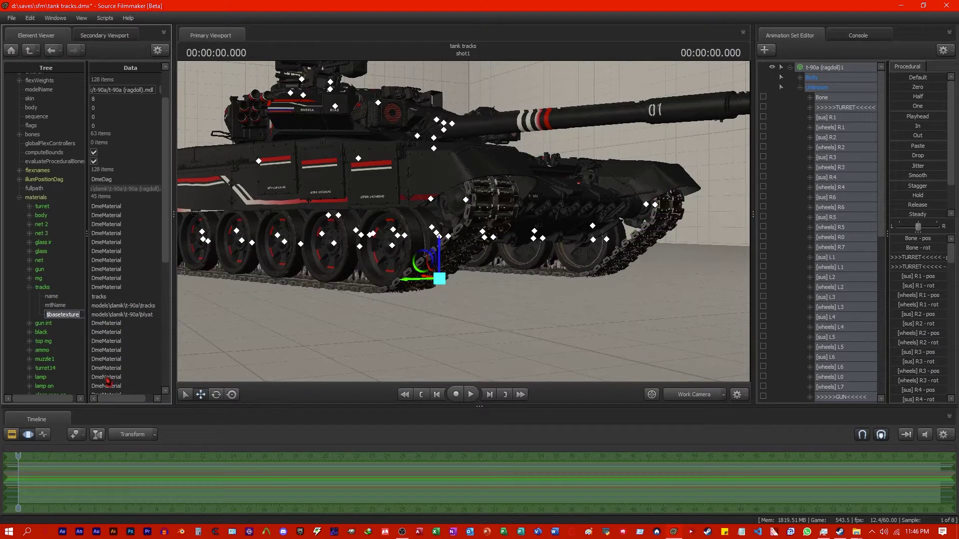
Add a float attribute named $frame, value 0, to the tracks material
right_click(43, 288)
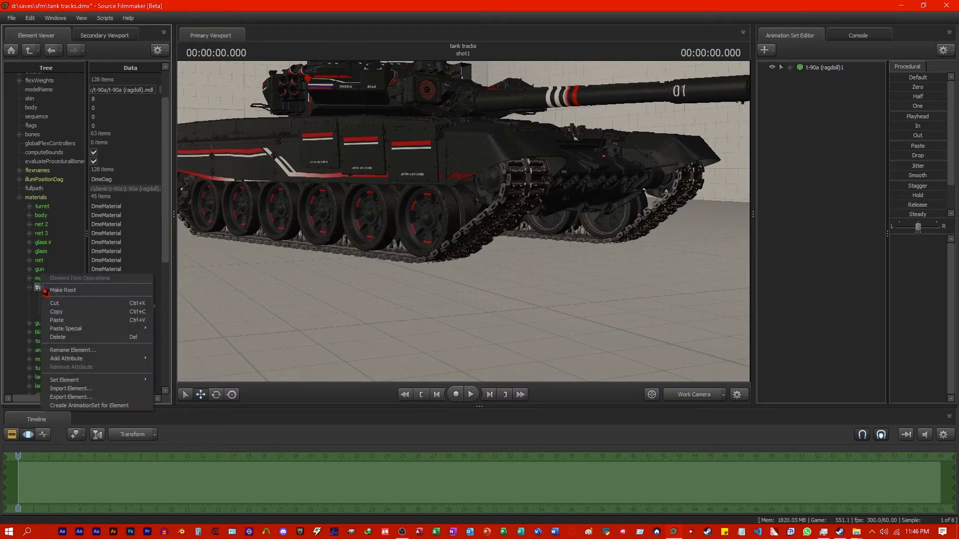
mouse_move(109, 362)
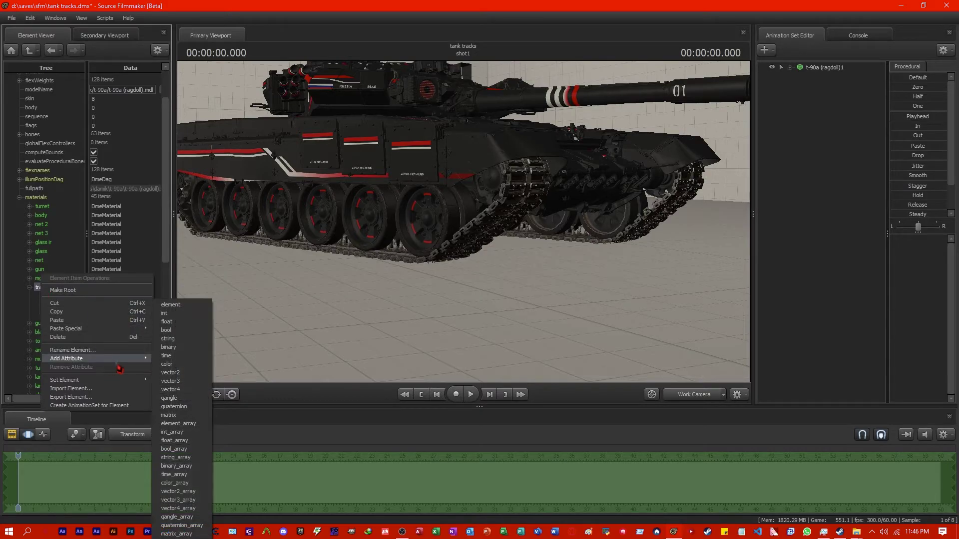
left_click(170, 322)
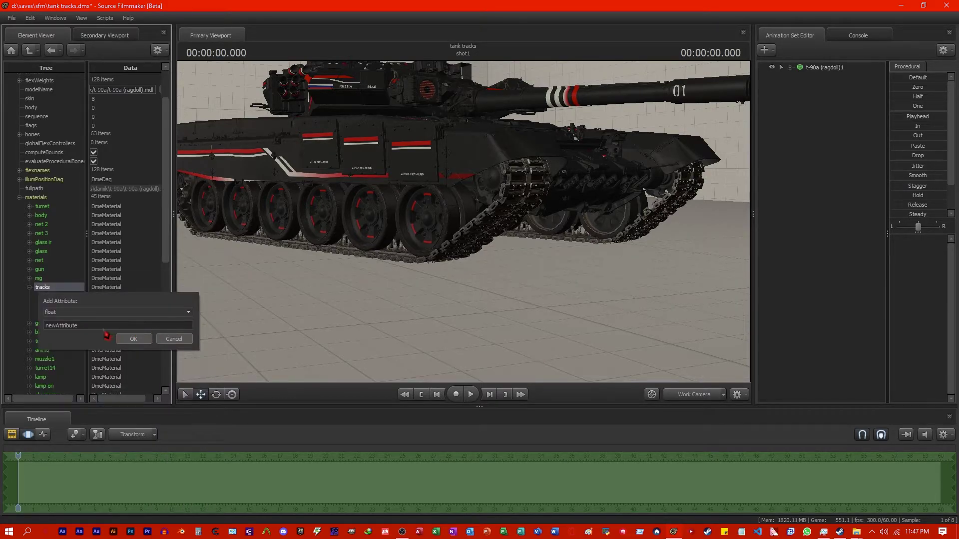
type("#")
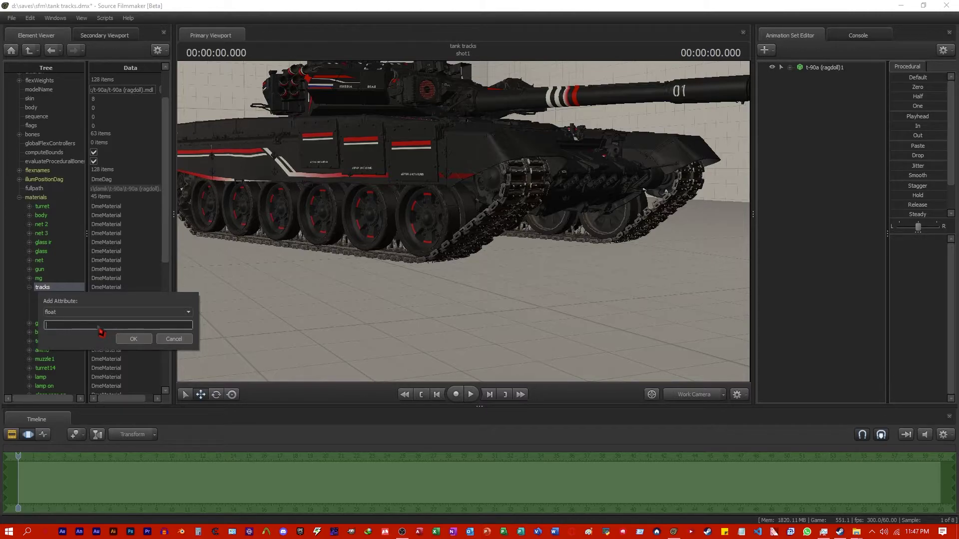
type("frame")
key("Return")
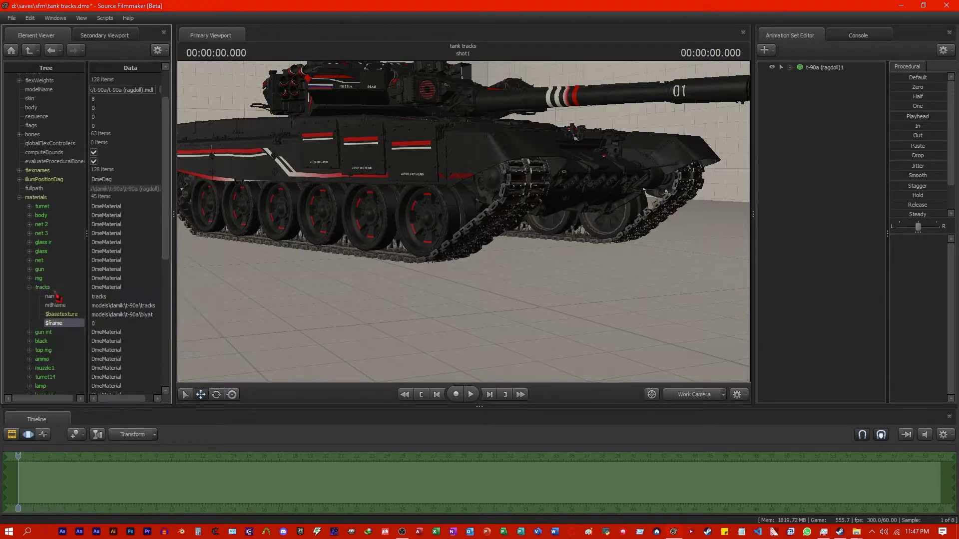
Reopen the tracks material's context menu, cancelling an accidental rename of tracks
right_click(52, 287)
mouse_move(102, 366)
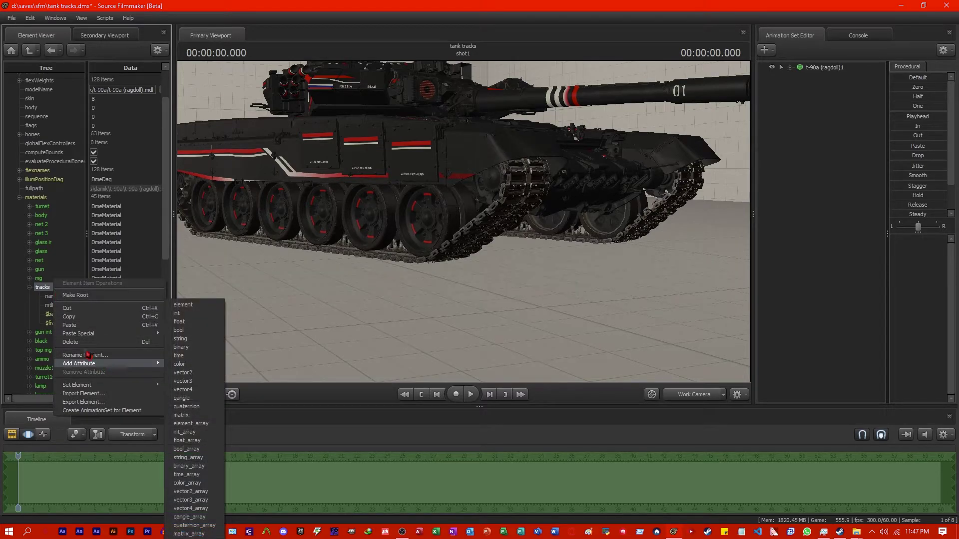
right_click(43, 289)
left_click(44, 289)
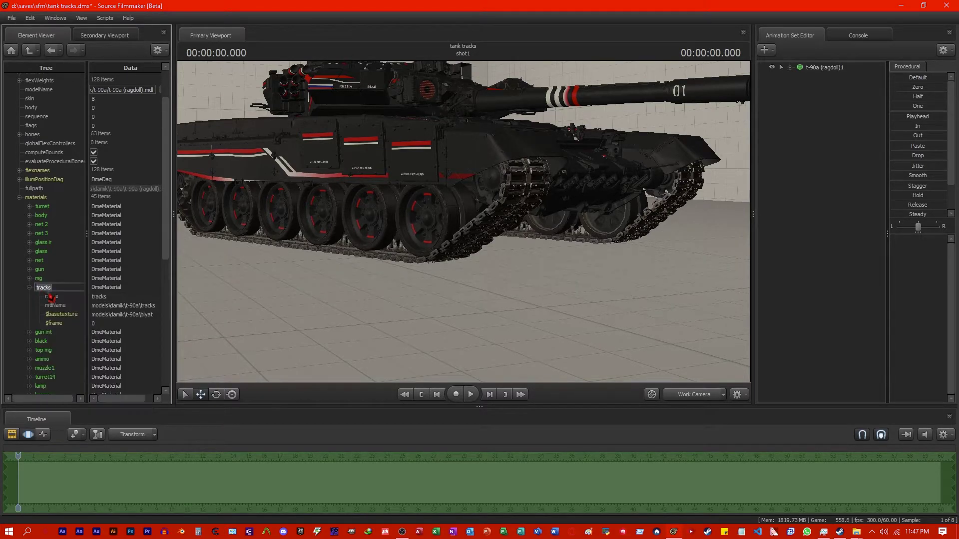
left_click(44, 306)
right_click(51, 292)
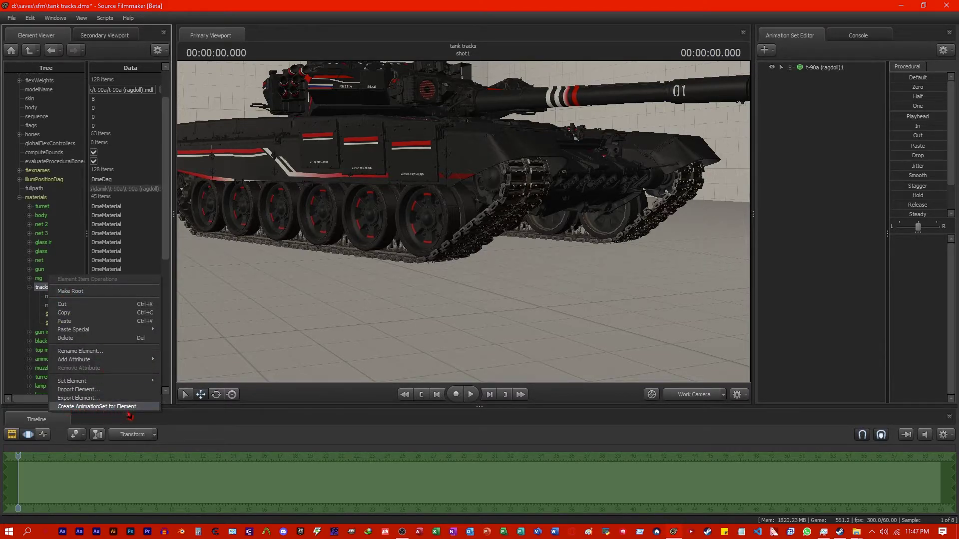
Create an animation set for tracks, giving the $frame control a 0 to 29 range
left_click(143, 408)
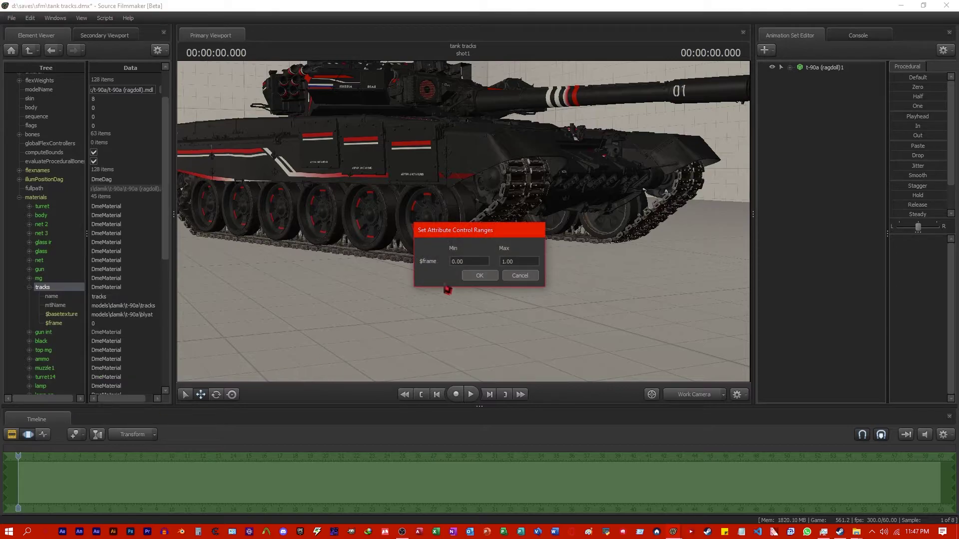
left_click(506, 266)
left_click(478, 265)
left_click(484, 279)
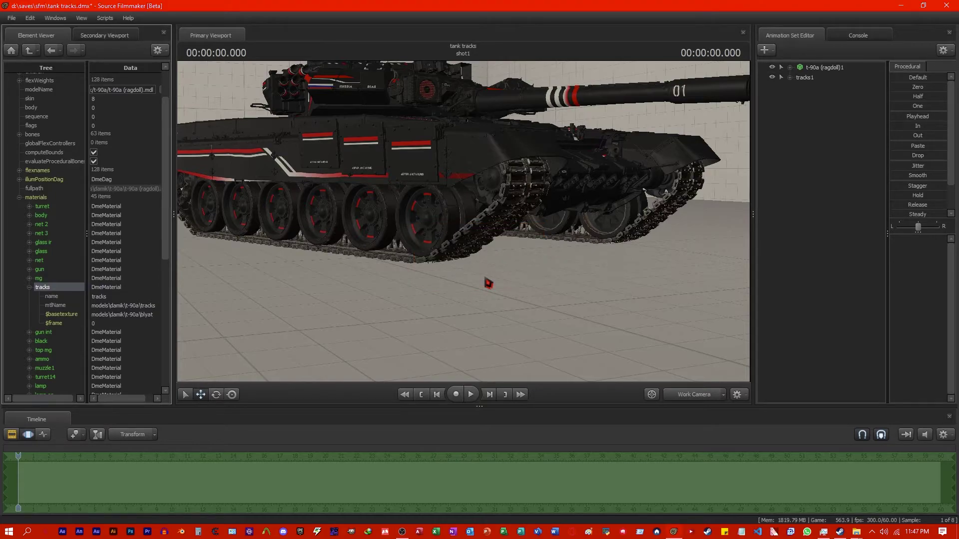
Show tracks1's $frame control and raise it toward 29, checking the tread texture shifts
left_click(817, 80)
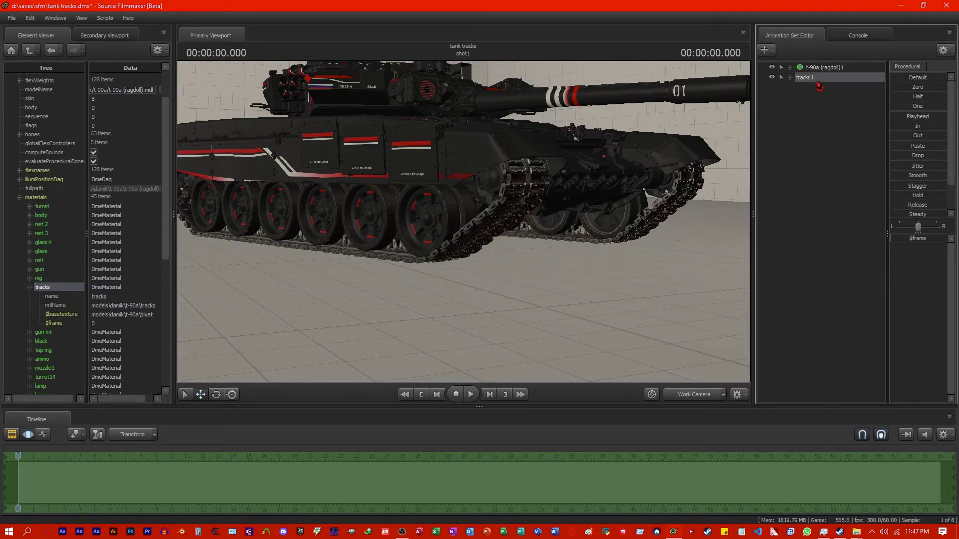
right_click(820, 87)
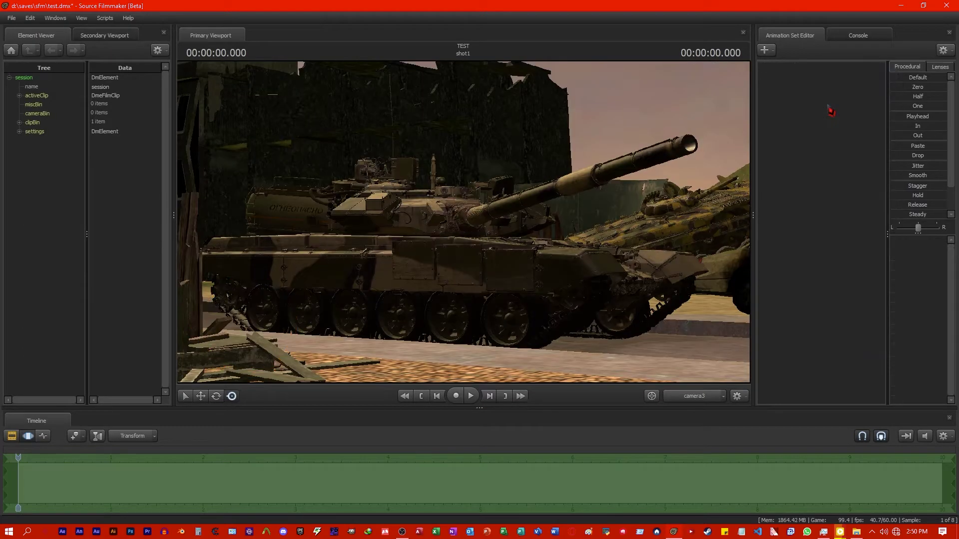
right_click(820, 113)
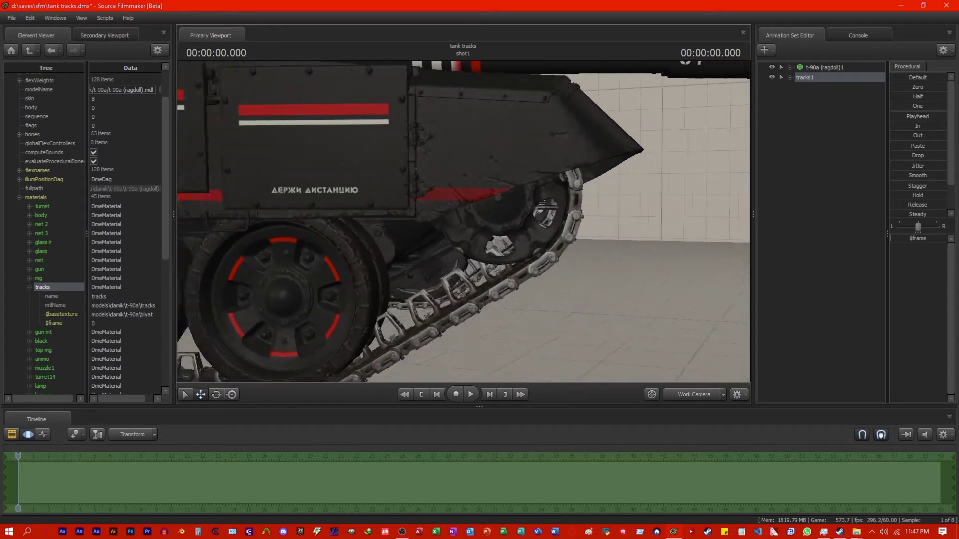
key("s")
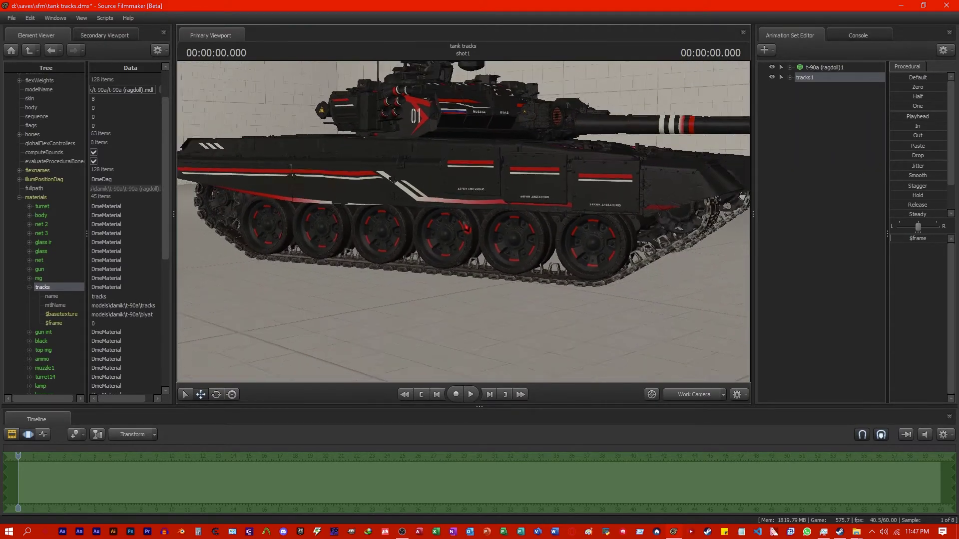
mouse_move(906, 243)
left_mouse_down()
mouse_move(890, 238)
mouse_move(946, 238)
mouse_move(890, 238)
left_mouse_up()
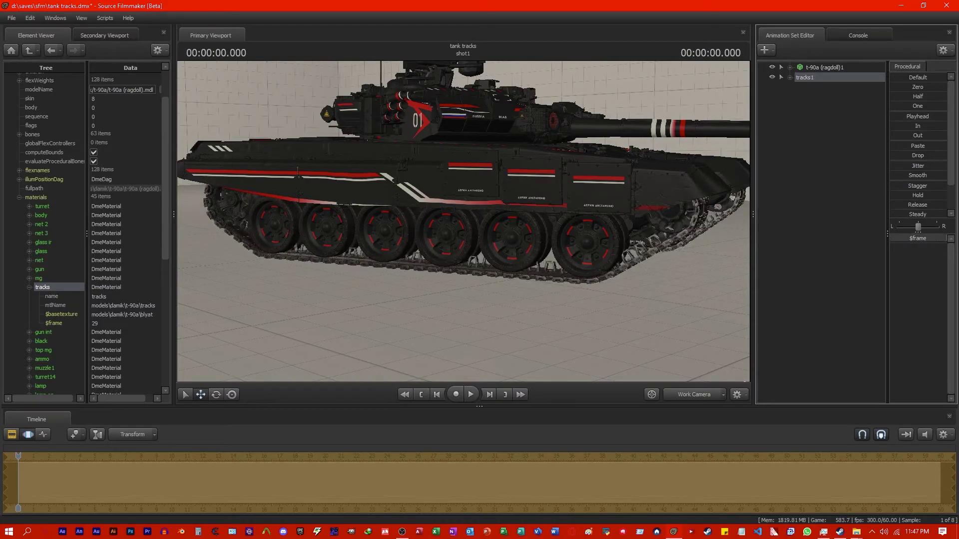
left_click_drag(457, 224, 457, 225)
In the Graph Editor, key $frame to 29 at frame 29
key("s")
left_click(45, 435)
left_click_drag(350, 289, 370, 295)
key("d")
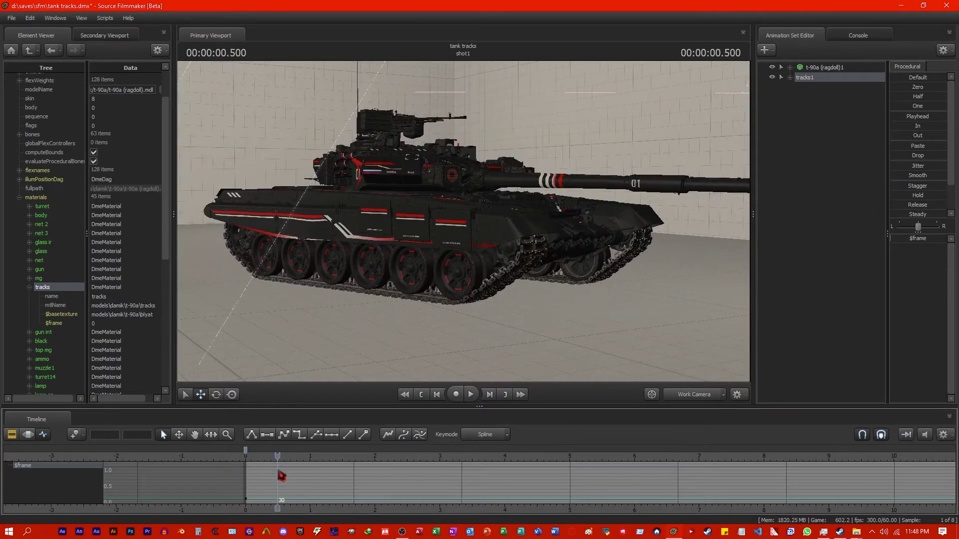
left_click(277, 507)
left_click_drag(939, 239, 946, 238)
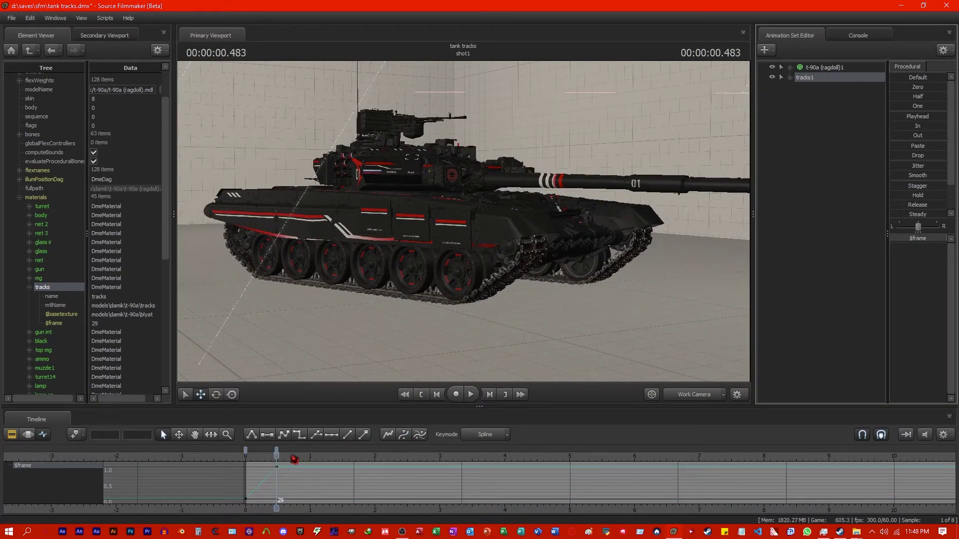
Key $frame to 0 at 0.5 seconds, paste the keys at 2.5 seconds, then select all keys
left_click(277, 461)
left_click_drag(275, 459, 278, 458)
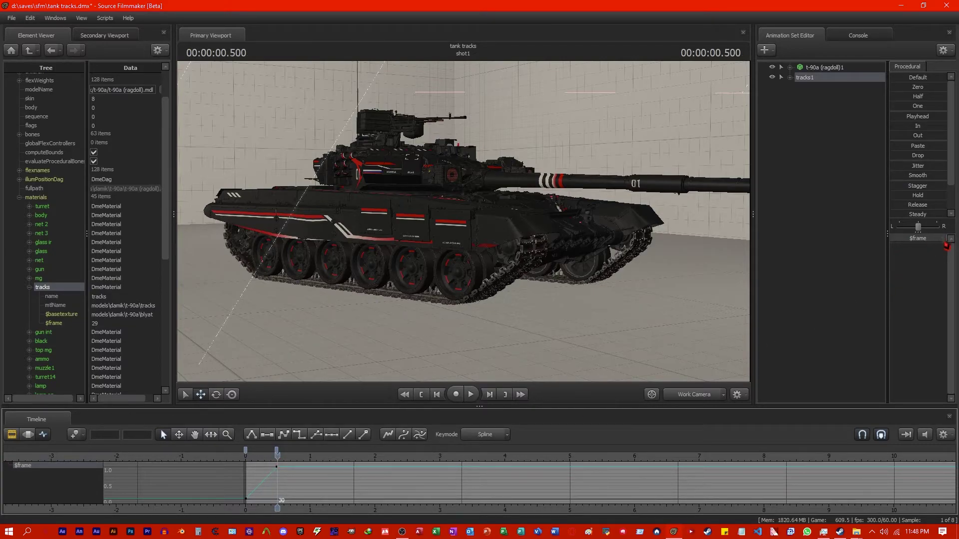
left_click_drag(945, 241, 890, 240)
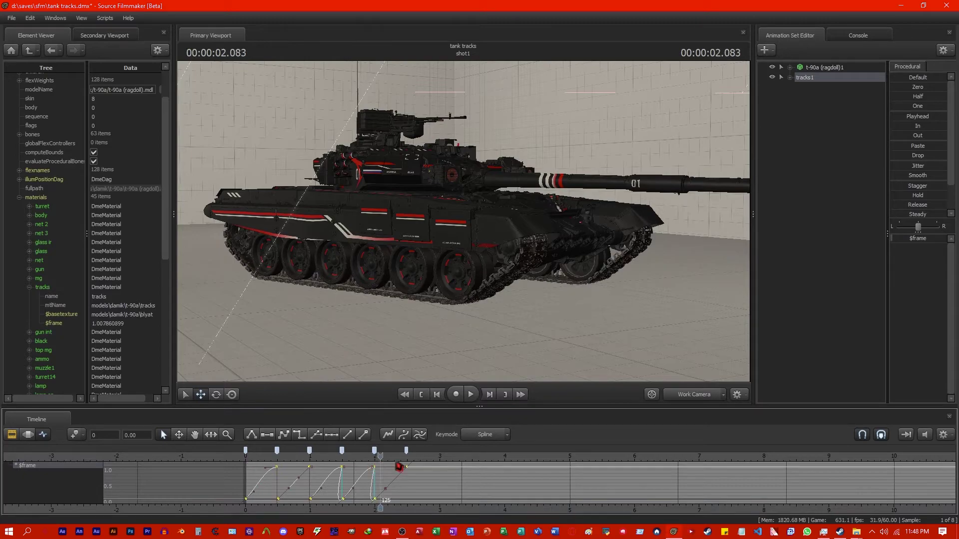
left_click_drag(395, 463, 407, 464)
key("ctrl+v")
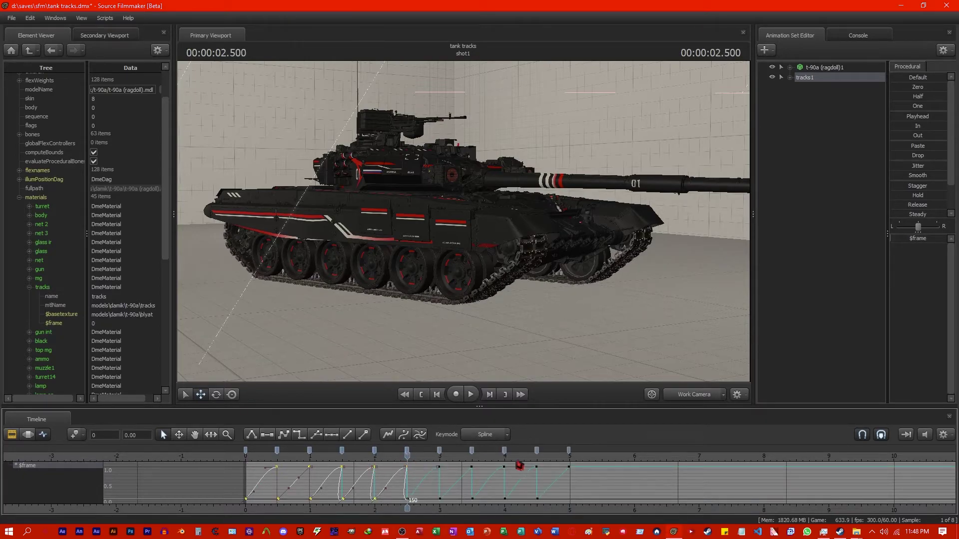
left_click(570, 453)
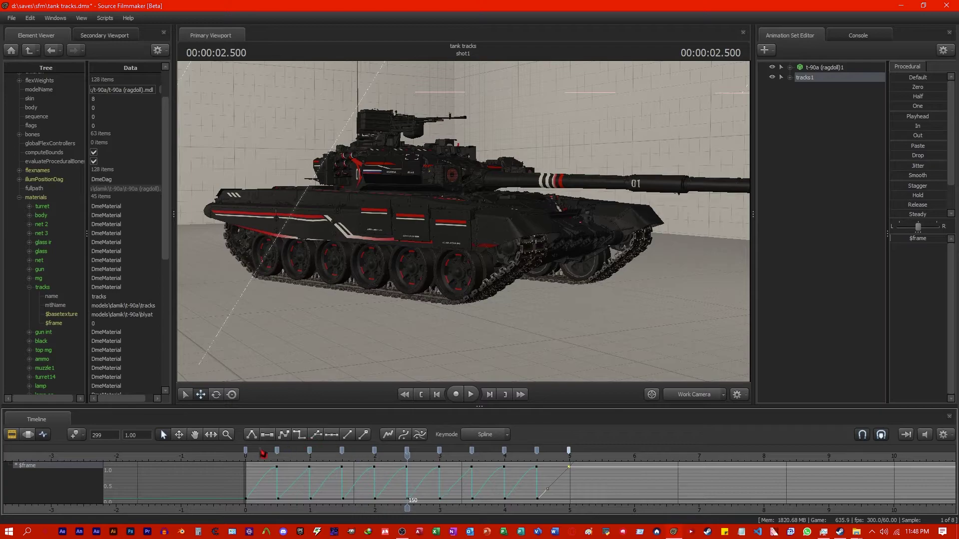
left_click(246, 453, "shift")
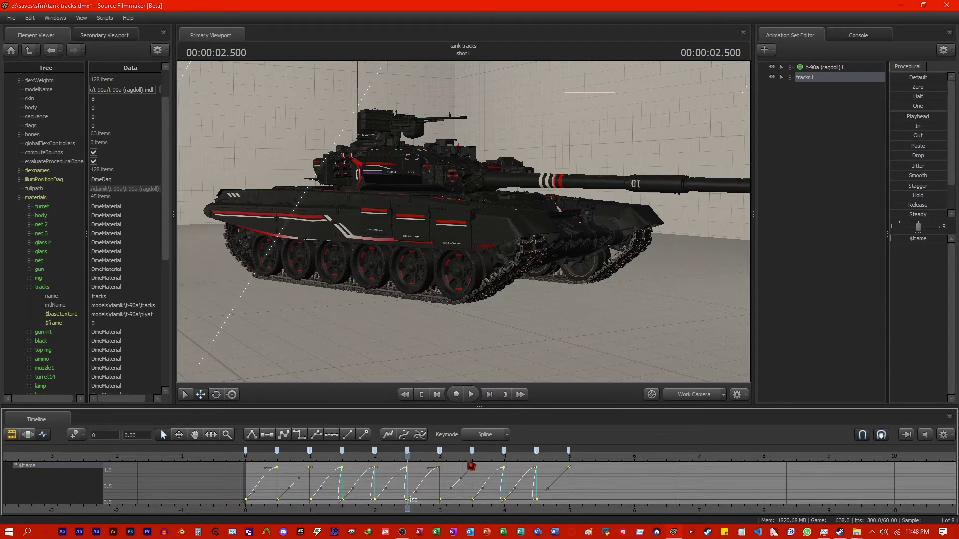